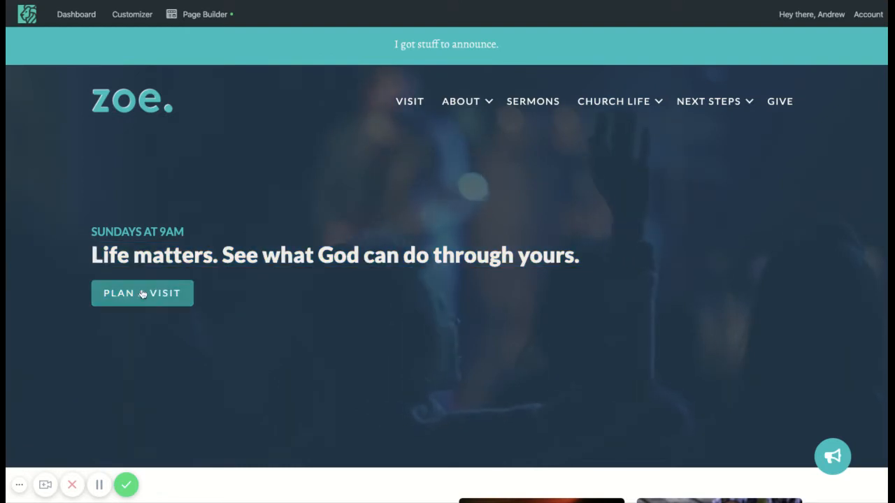
- Look over the homepage's hero text, next-step cards, latest sermon and subscribe form
scroll(338, 365, "down", 5)
scroll(339, 369, "down", 1)
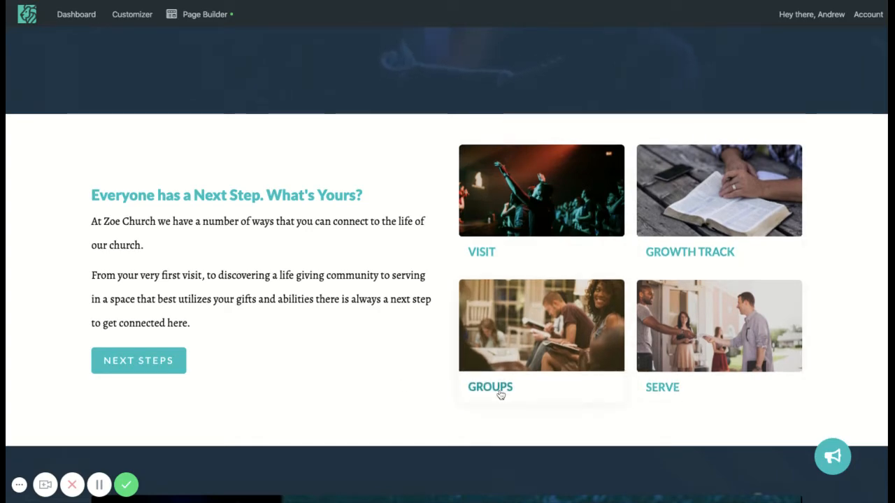
scroll(385, 382, "down", 6)
scroll(384, 384, "down", 1)
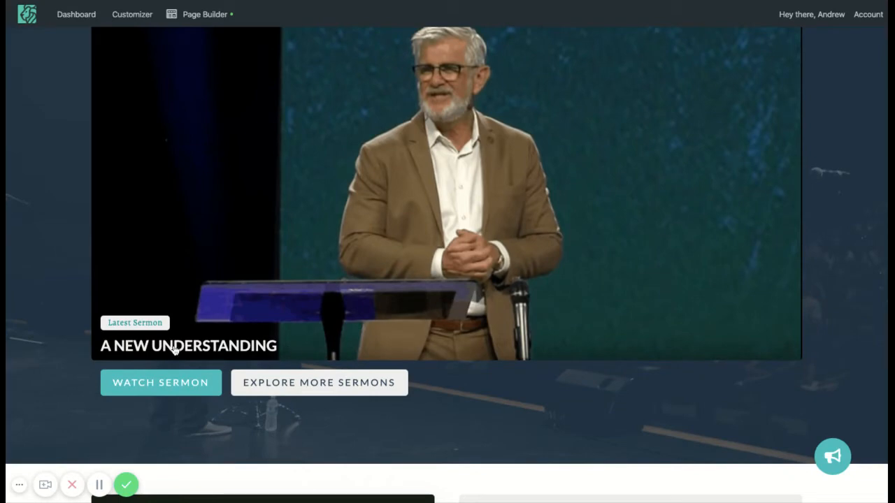
scroll(353, 356, "down", 5)
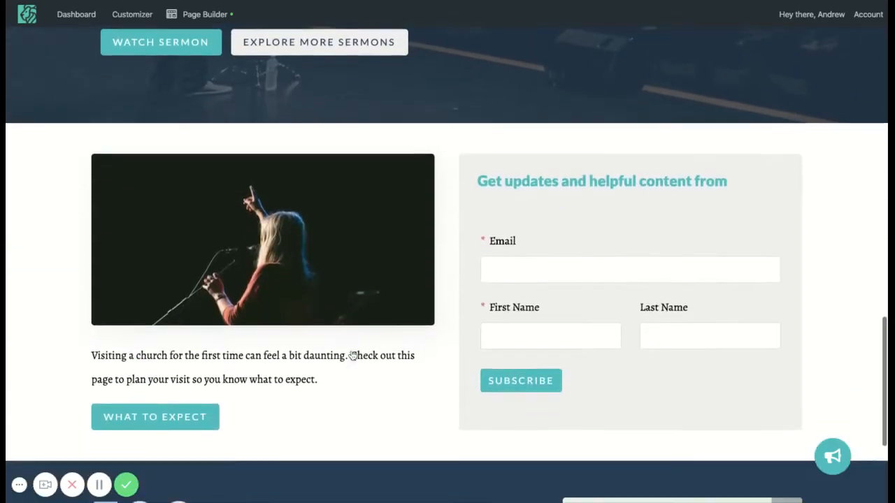
scroll(353, 356, "up", 20)
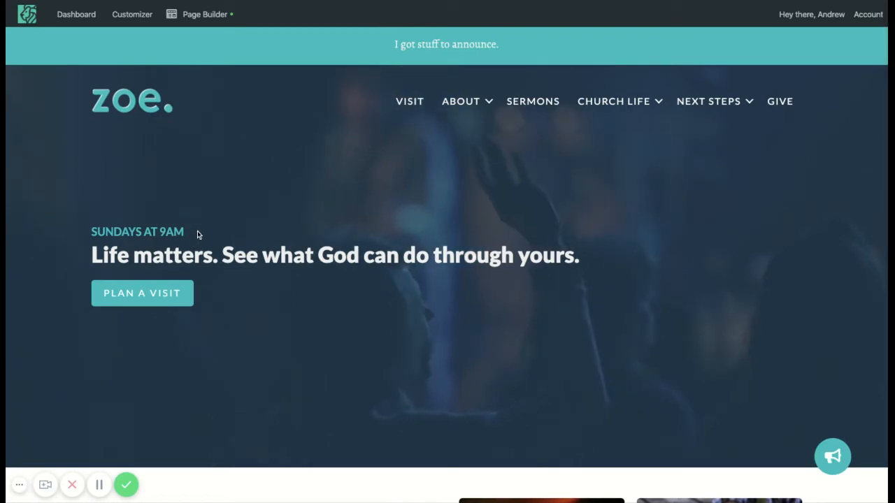
left_click_drag(197, 231, 90, 232)
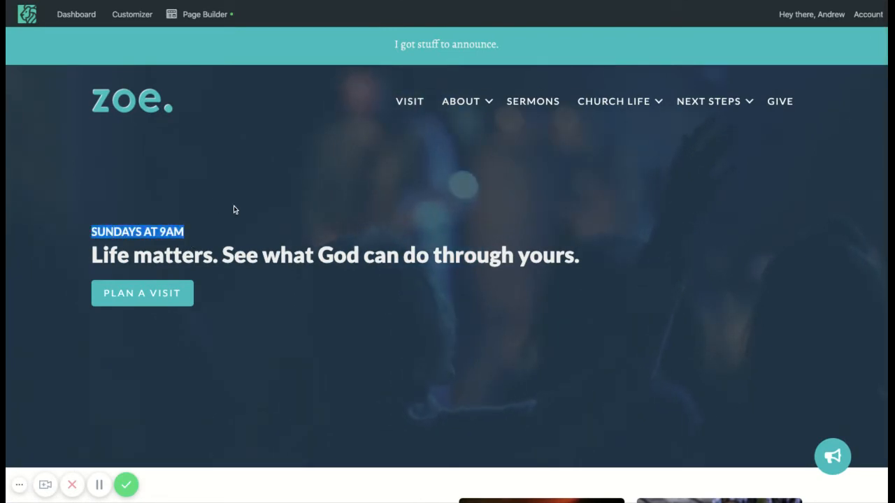
left_click(332, 217)
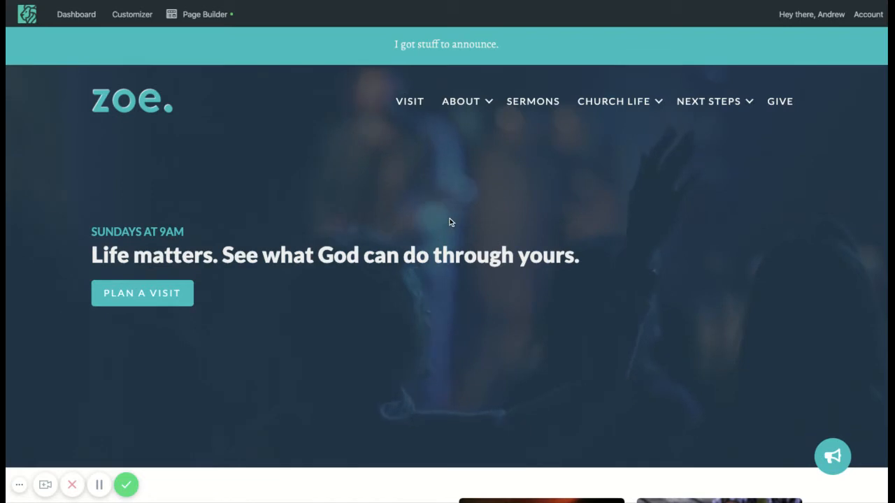
scroll(450, 218, "up", 2)
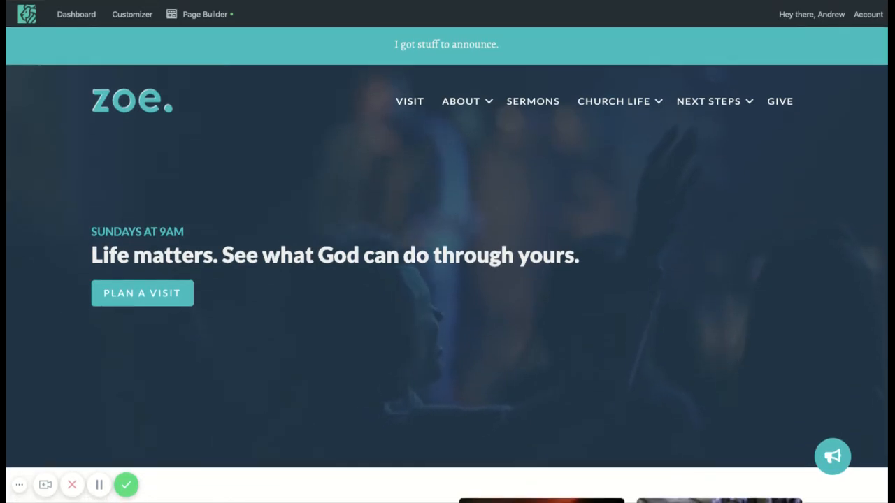
scroll(450, 218, "down", 4)
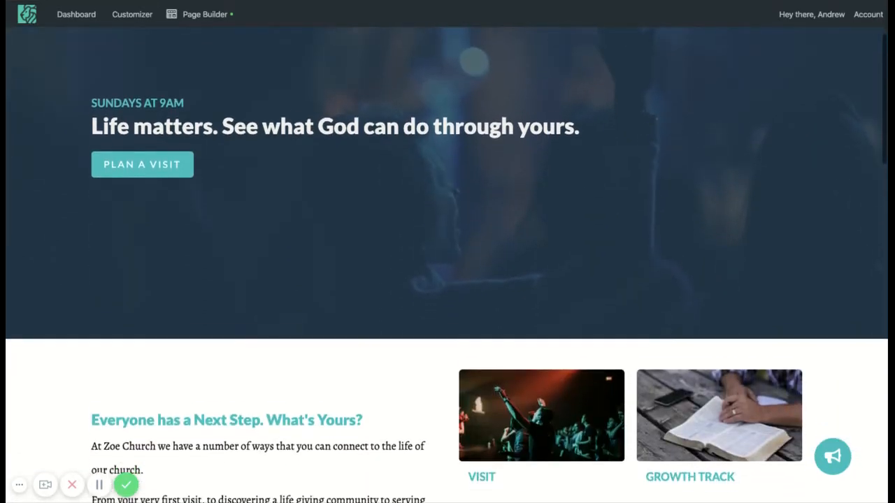
scroll(404, 300, "down", 3)
scroll(417, 366, "down", 3)
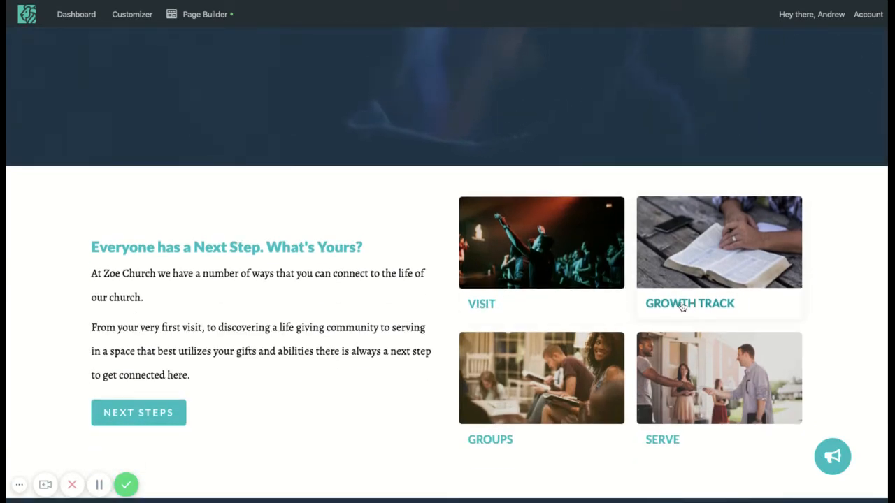
- Open the Growth Track page for editing in the dashboard and change its title to "Next Steps"
left_click(647, 299)
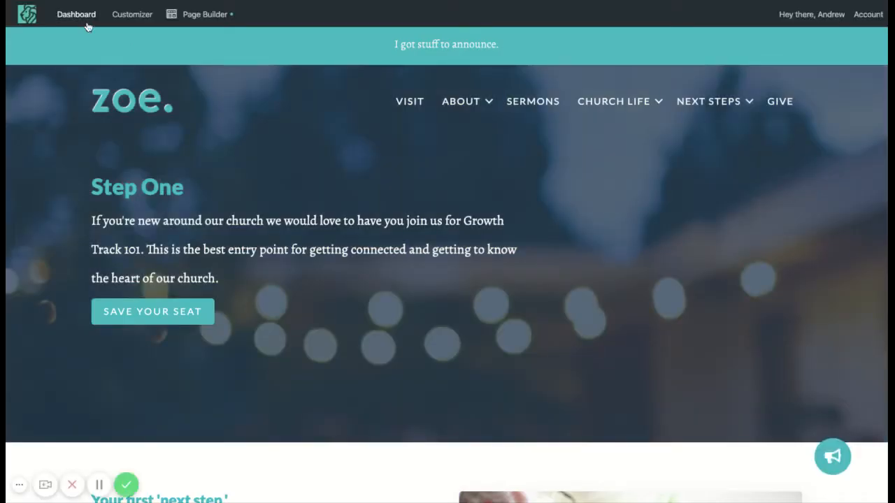
mouse_move(77, 17)
key("ctrl+Tab")
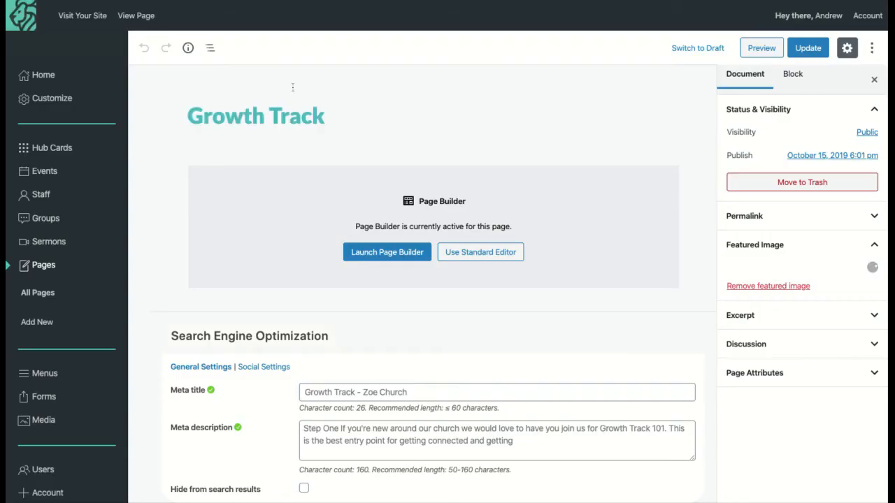
triple_click(277, 118)
type("Ne")
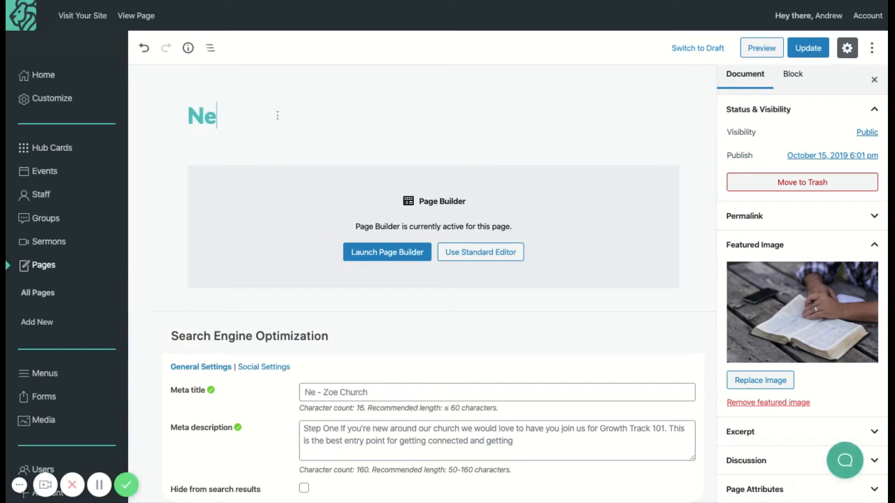
type("xt Steps")
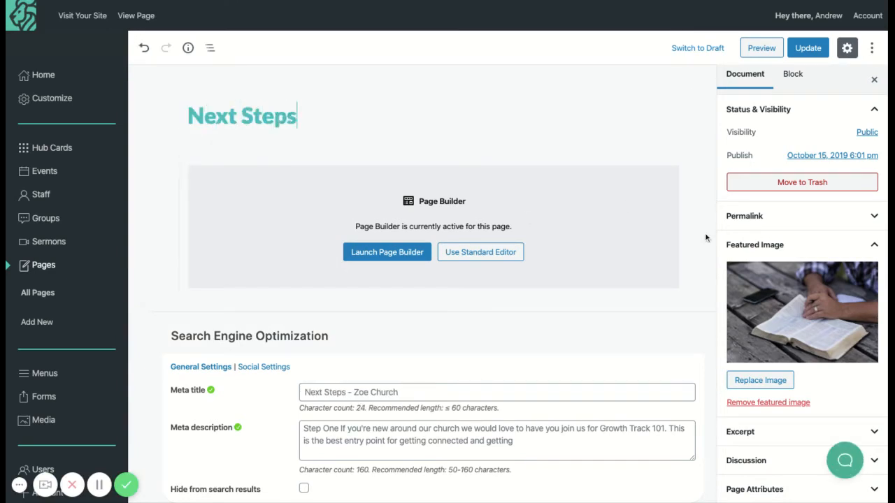
- Replace the page's featured image with the outdoor dinner photo custom-church-websites-community-picture-scaled.jpg and update the page
left_click(766, 381)
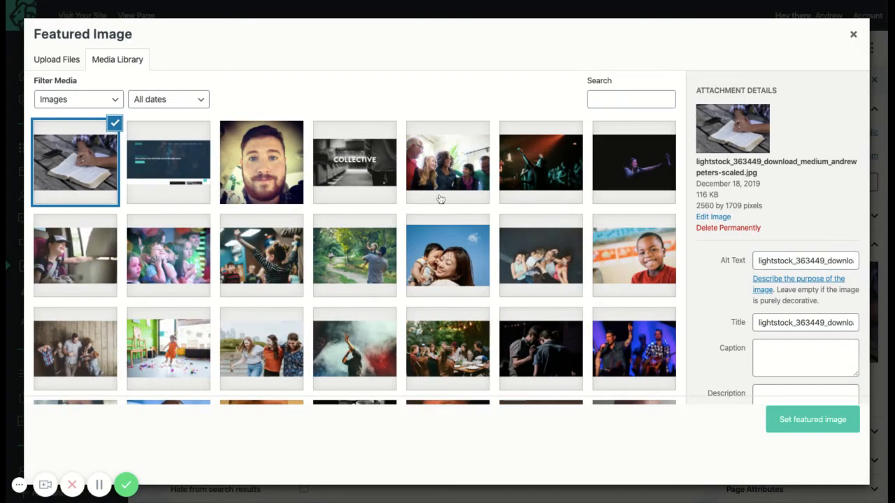
left_click(465, 346)
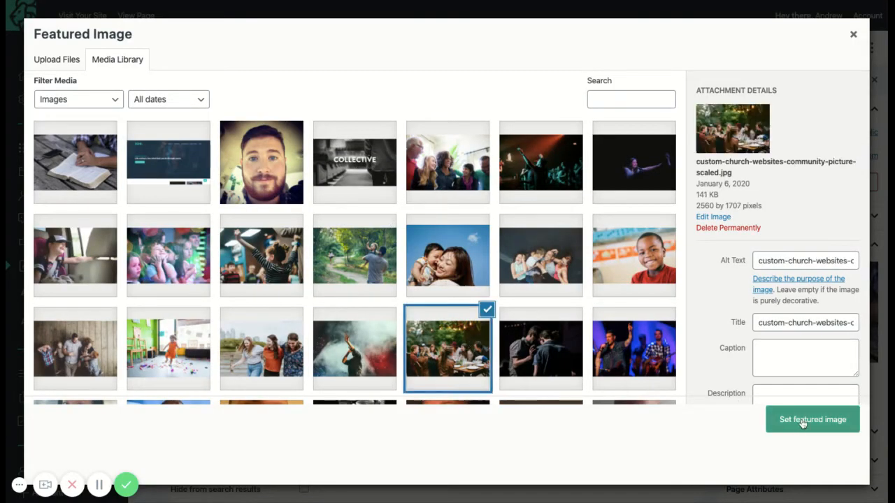
left_click(801, 424)
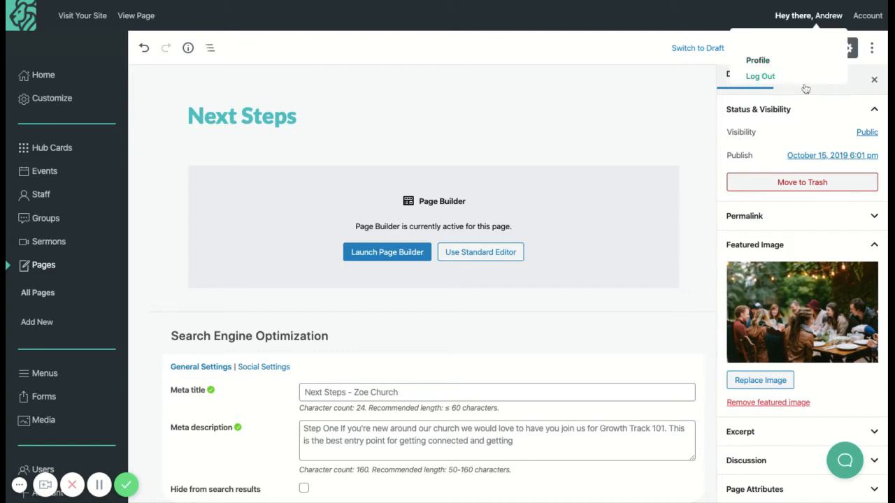
left_click(807, 47)
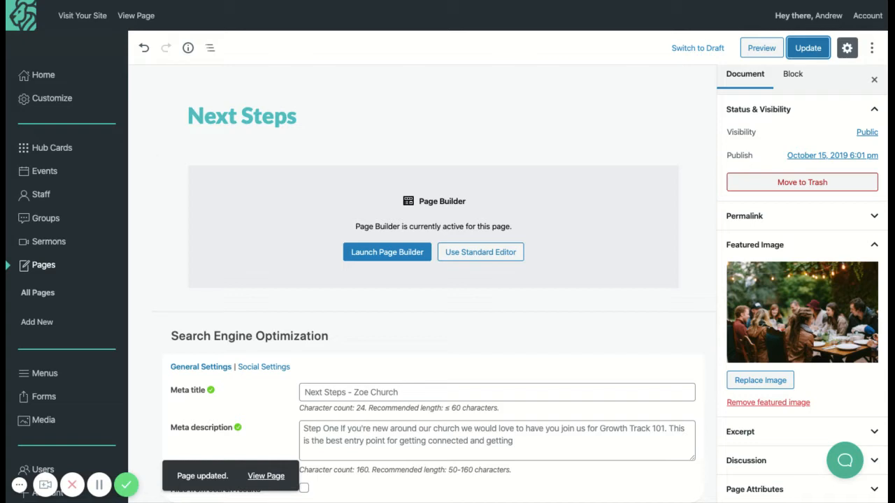
- Retitle the Visit page as "Plan a Visit" with Quick Edit in the pages list and save the update
scroll(433, 280, "down", 1)
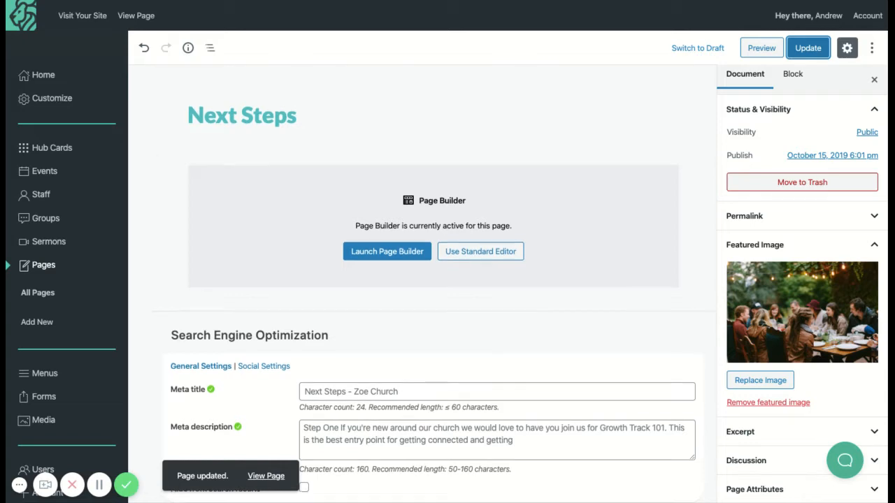
left_click(41, 271)
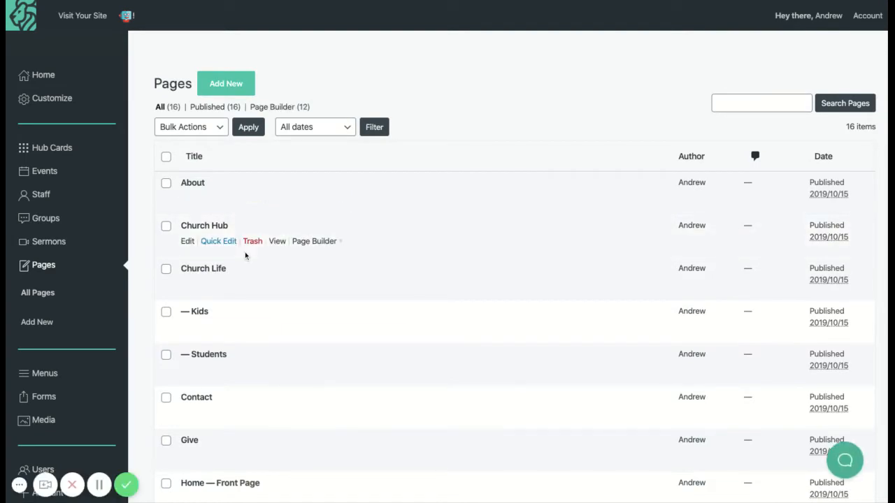
scroll(245, 252, "down", 5)
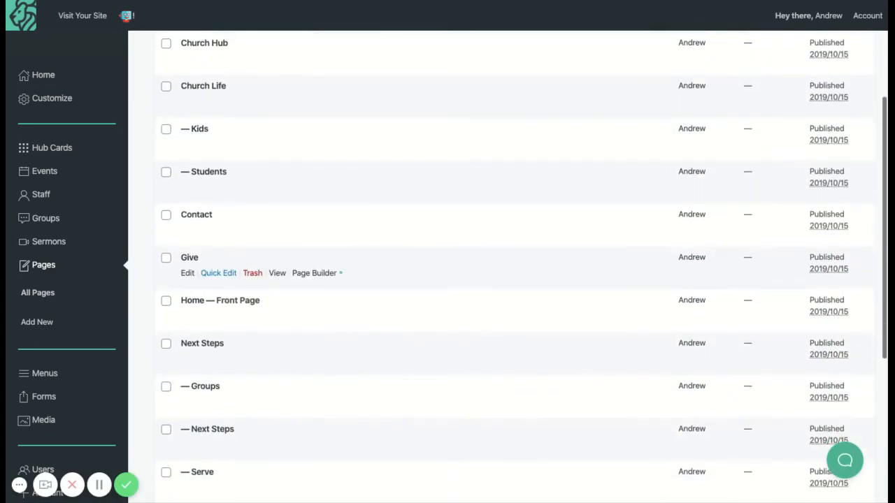
scroll(233, 372, "down", 8)
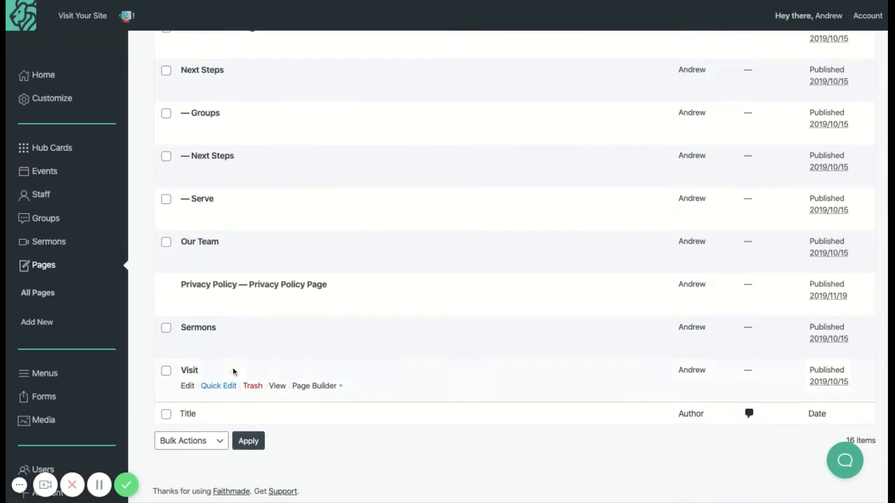
left_click(218, 386)
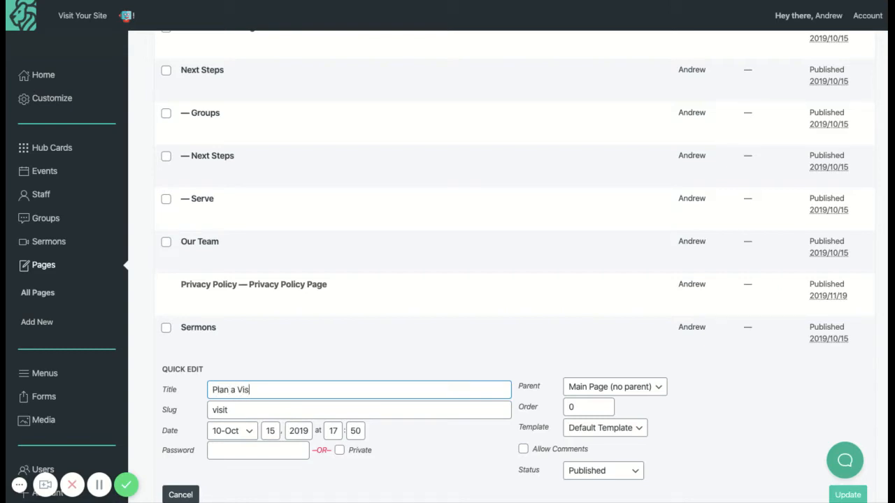
scroll(176, 448, "down", 3)
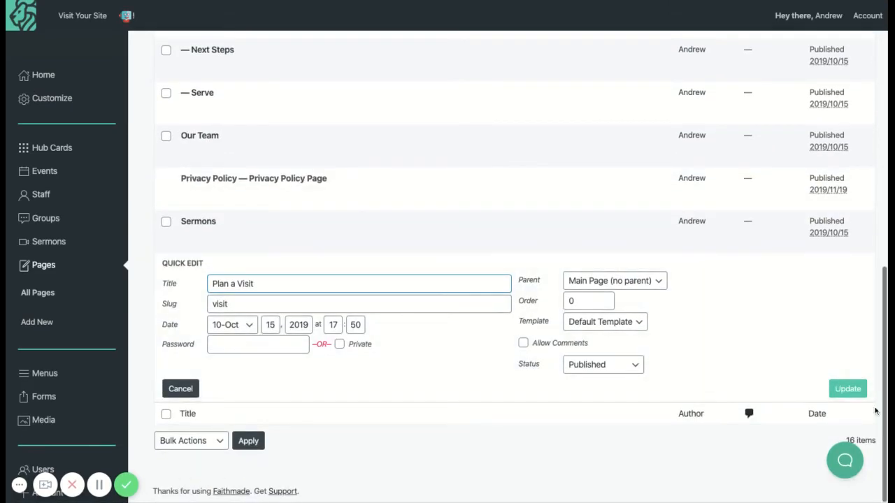
left_click(846, 390)
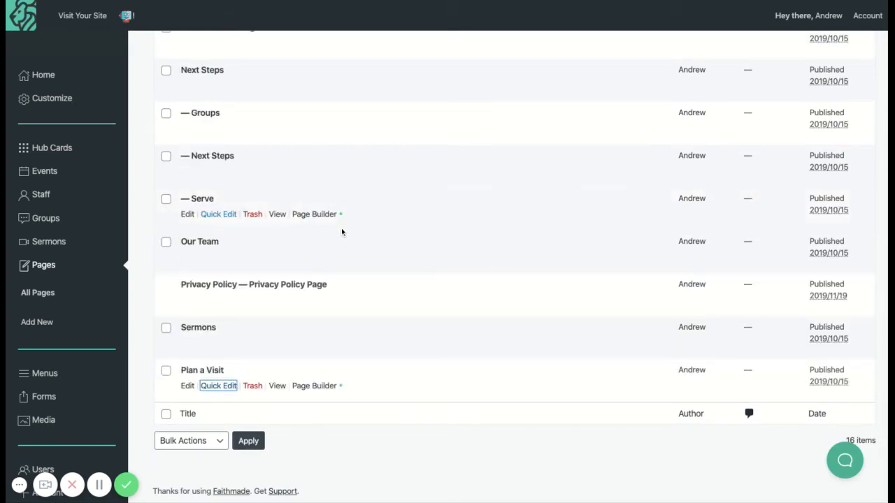
- Review the homepage's navigation menu, next-step cards and the introductory text beside them
scroll(341, 228, "up", 10)
scroll(341, 228, "down", 7)
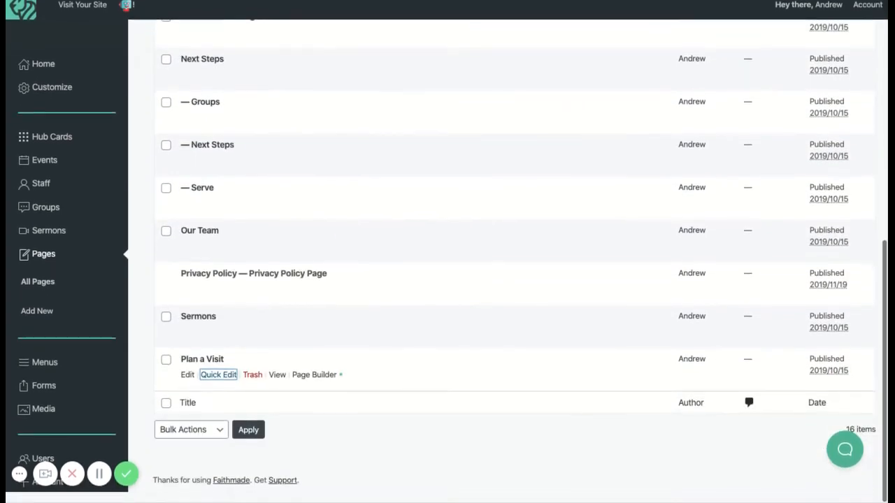
scroll(351, 183, "up", 8)
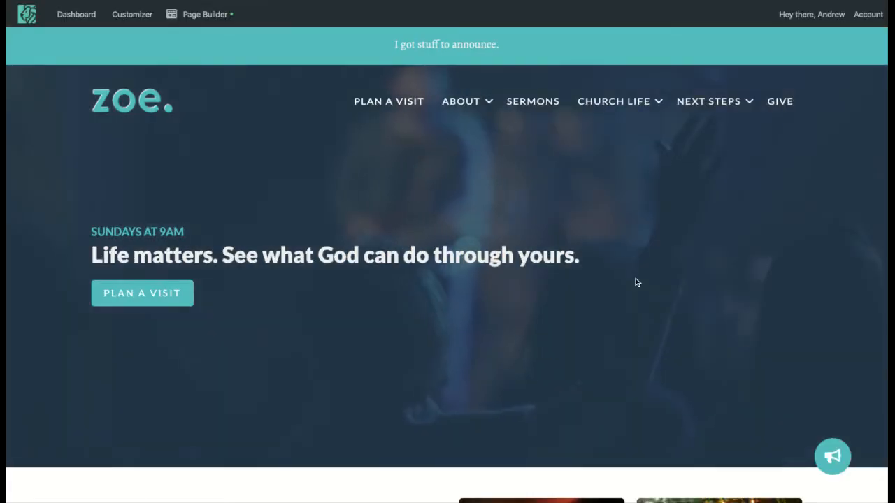
scroll(635, 283, "down", 5)
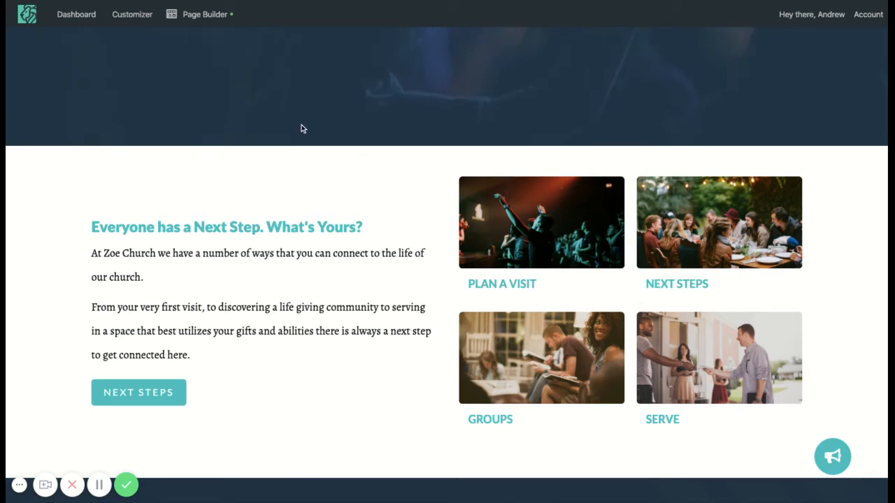
left_click_drag(335, 329, 129, 254)
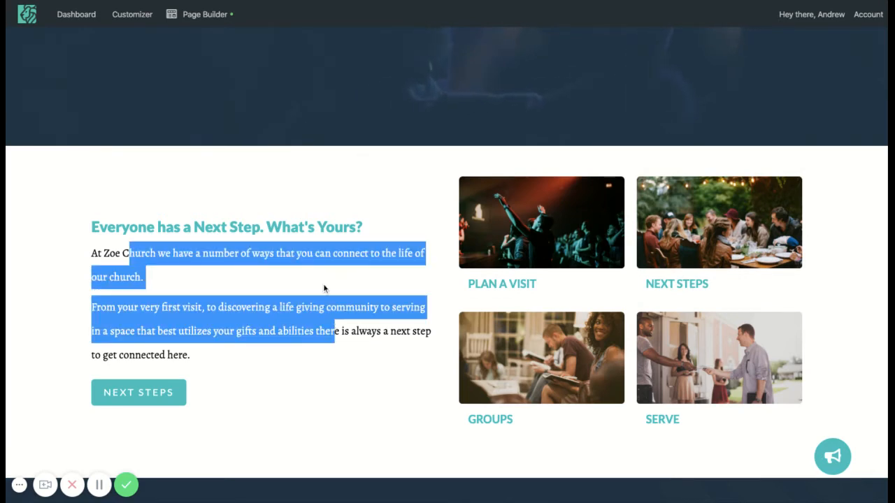
scroll(323, 287, "up", 4)
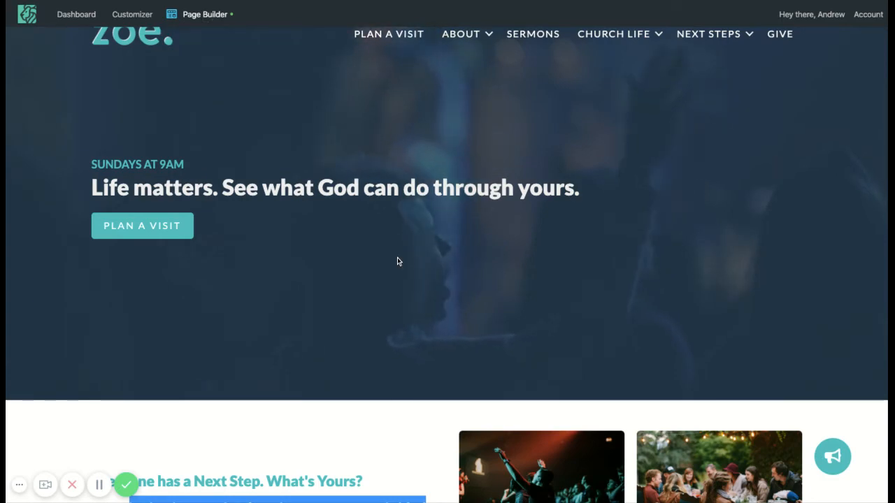
- Open the homepage in Page Builder, view its Tools options and close them again
key("super+r")
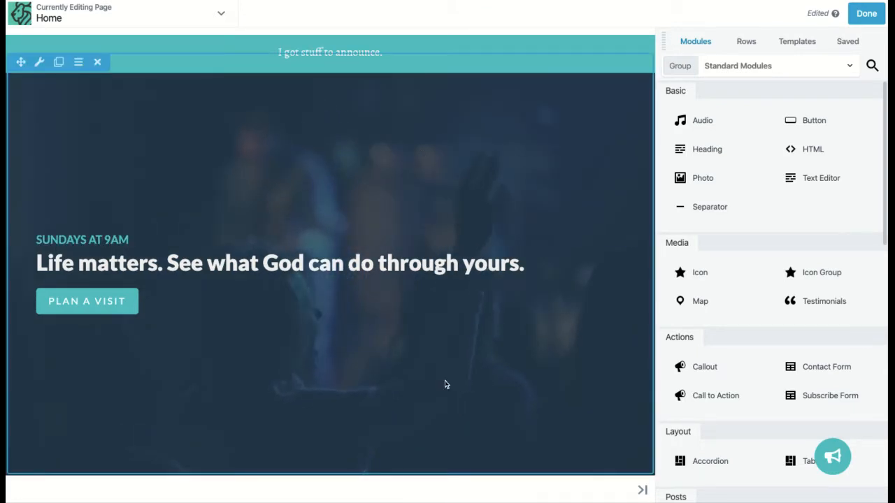
left_click(222, 14)
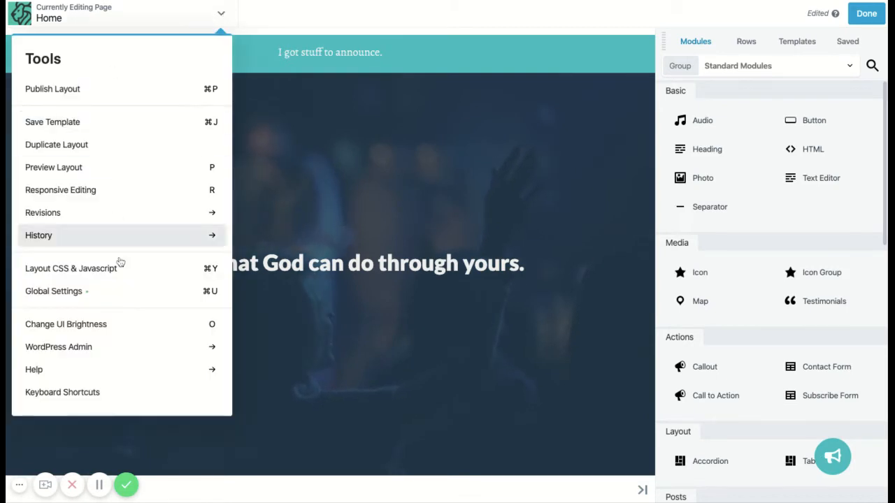
left_click(221, 16)
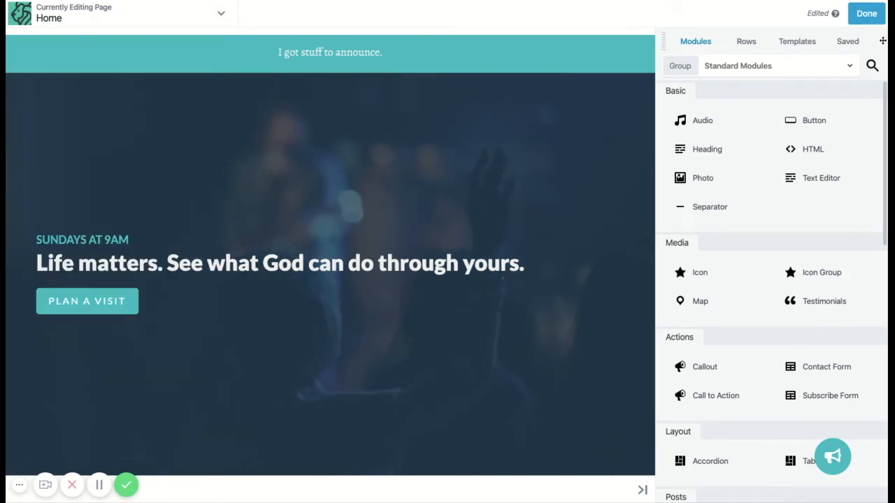
- Undock the content library, browse its Modules, Rows, Templates and Saved sections, and close it
left_click_drag(699, 31, 689, 29)
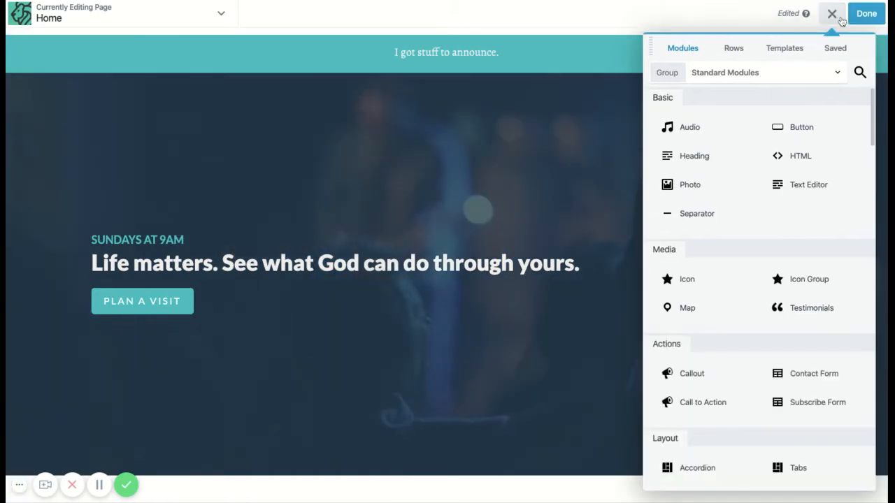
left_click(833, 14)
left_click(833, 15)
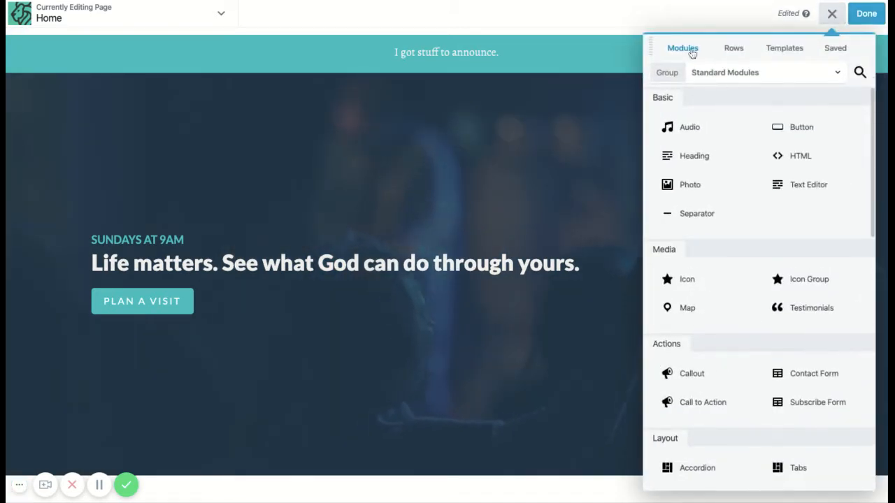
left_click(736, 50)
left_click(783, 49)
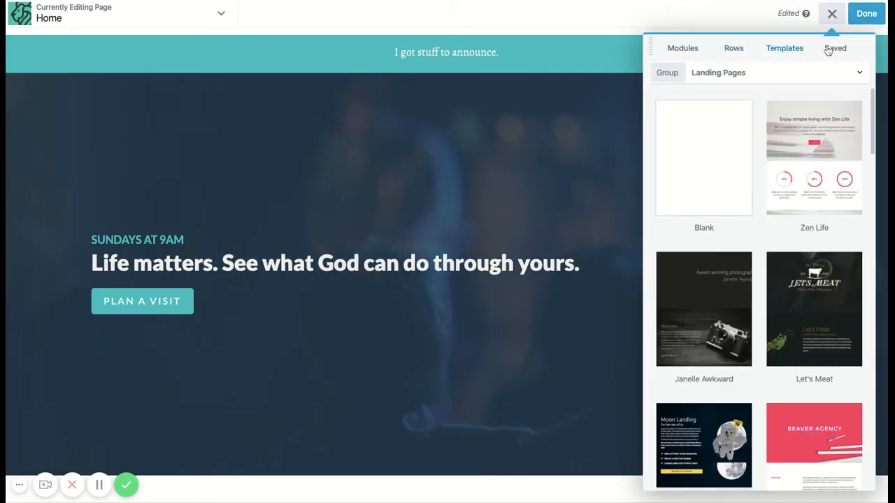
left_click(833, 49)
scroll(743, 398, "down", 2)
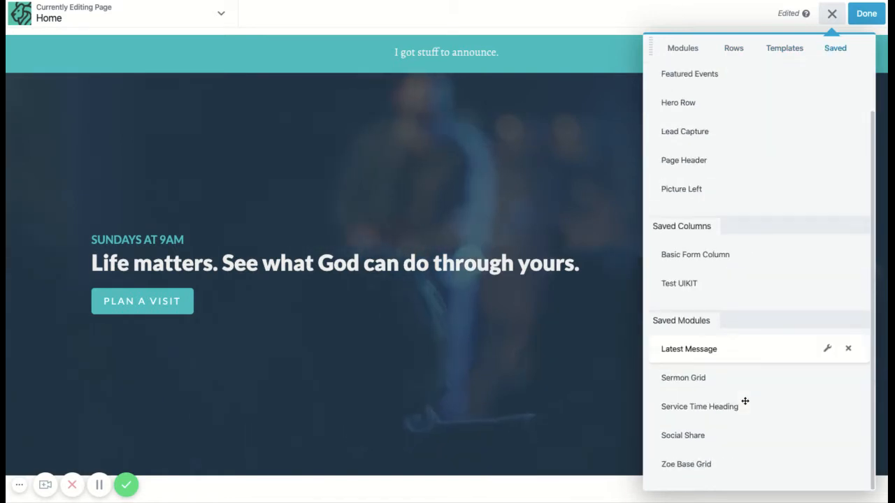
scroll(743, 310, "up", 2)
left_click(682, 46)
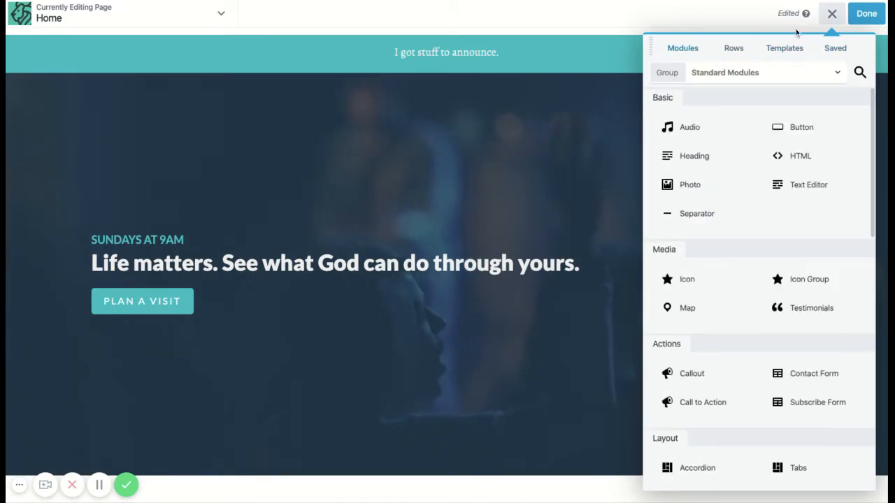
left_click(832, 13)
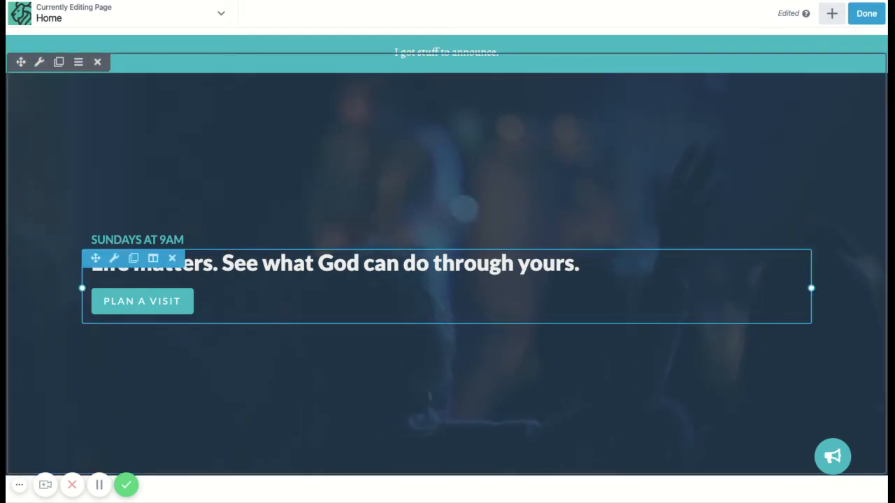
- Open the hero callout's settings and review its General options and Link options
scroll(484, 207, "down", 1)
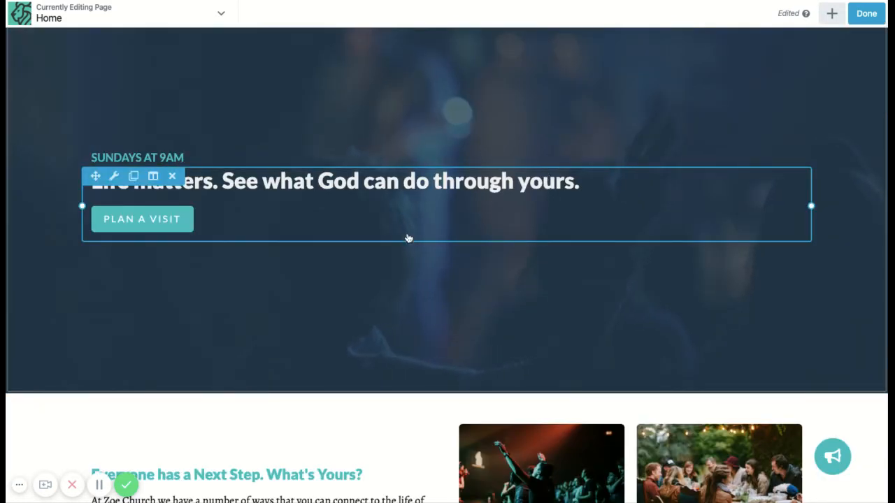
left_click(361, 192)
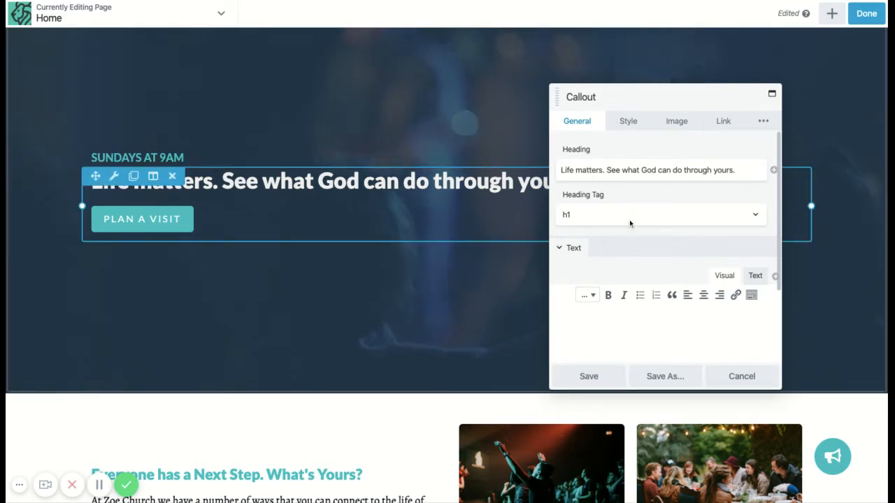
scroll(625, 252, "down", 3)
scroll(598, 187, "up", 3)
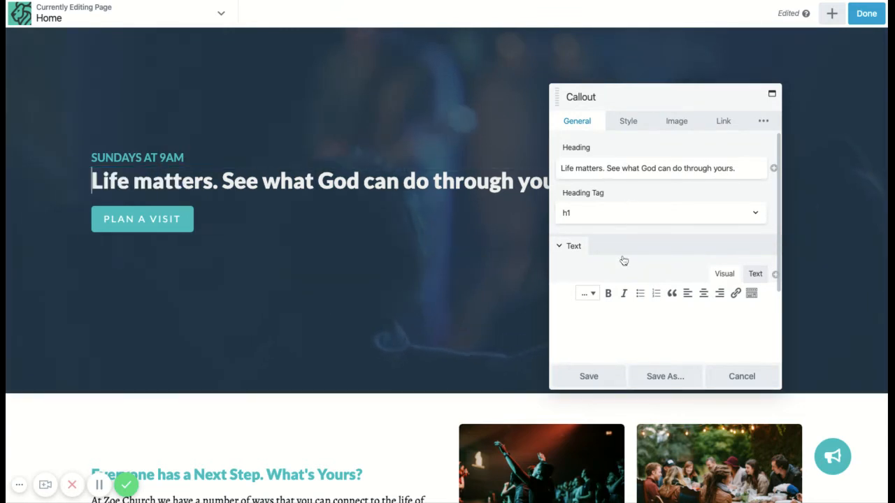
scroll(623, 260, "up", 1)
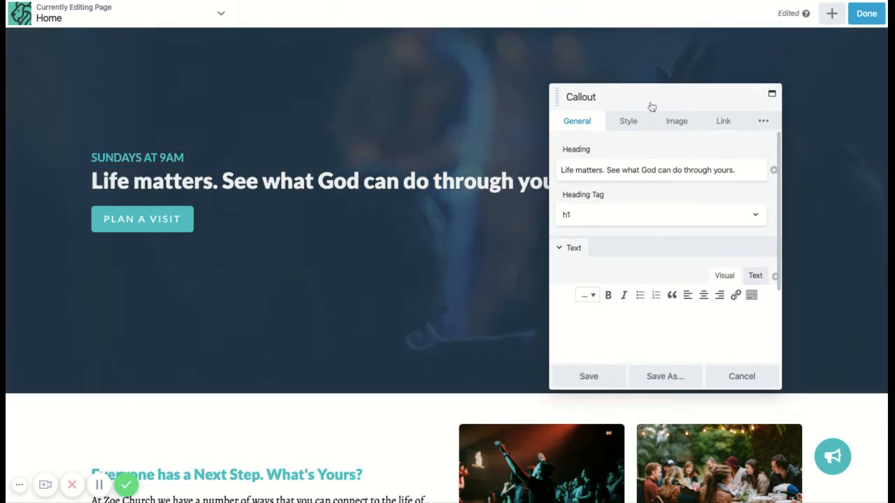
left_click(723, 123)
scroll(619, 260, "down", 2)
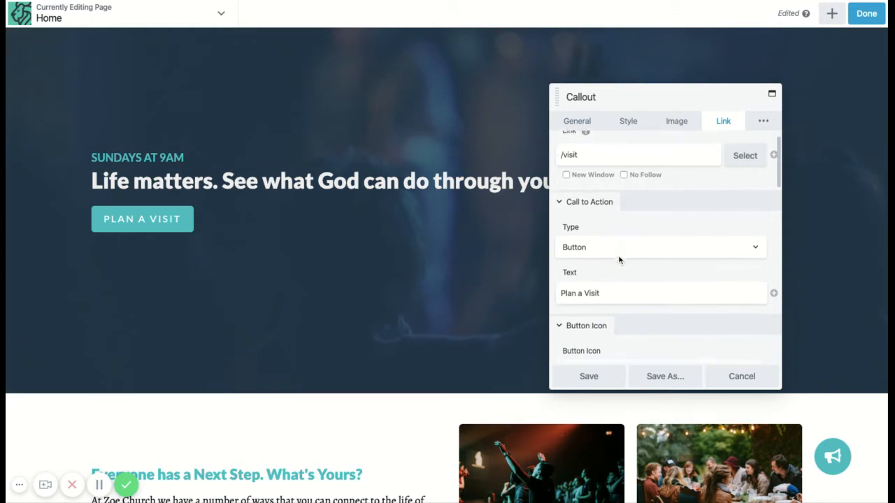
scroll(615, 246, "up", 2)
left_click(579, 122)
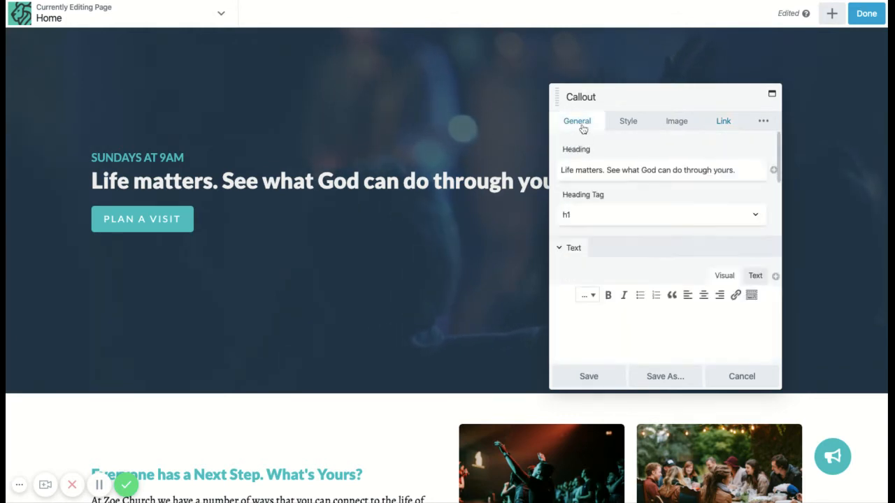
- Re-enter the hero callout's heading as "Life matters. See what God can do through yours."
left_click(622, 170)
triple_click(622, 170)
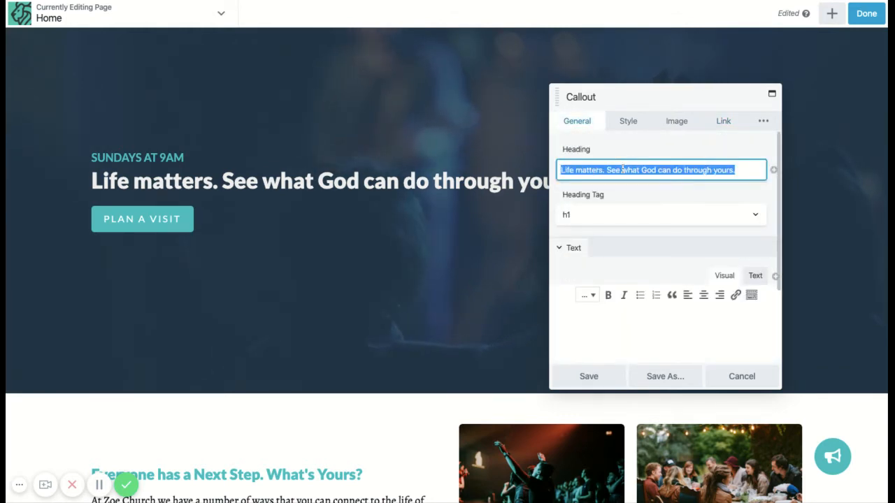
type("Life matter")
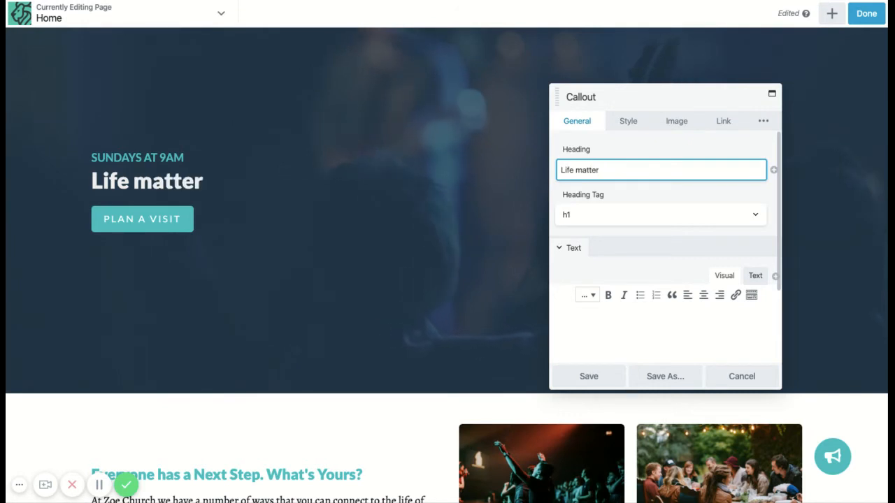
type("s. See w")
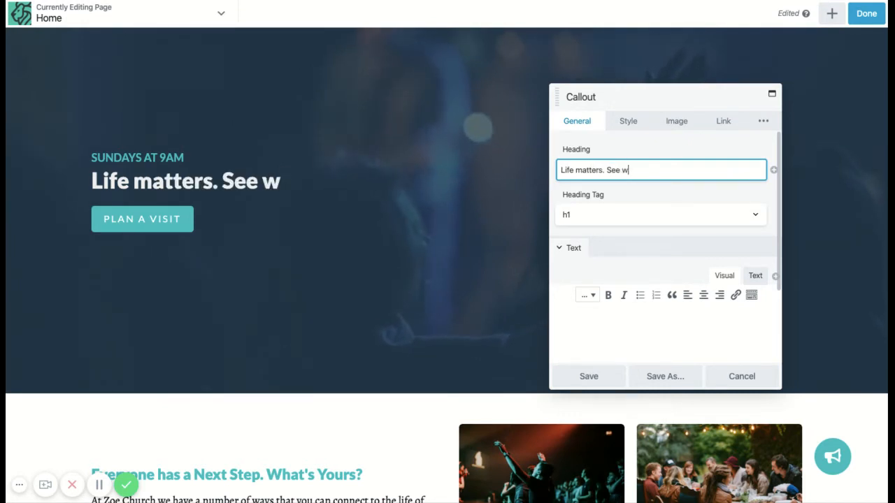
type("hat God can do throug")
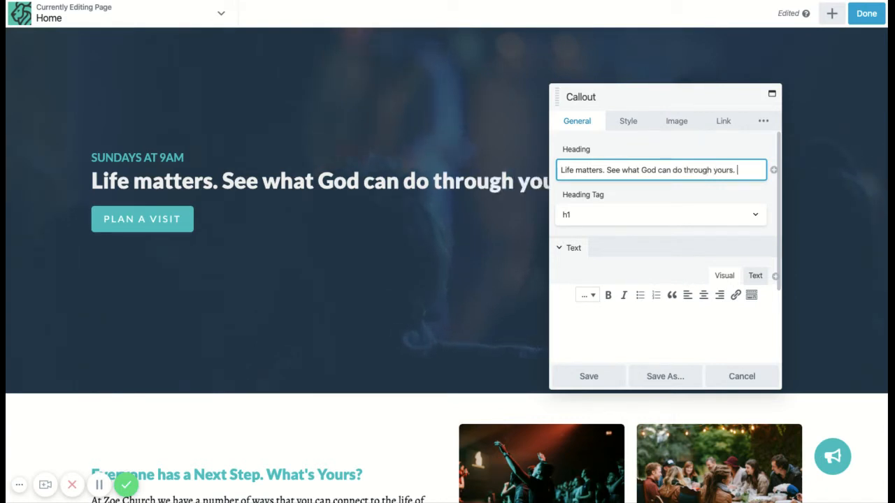
type("h yours.")
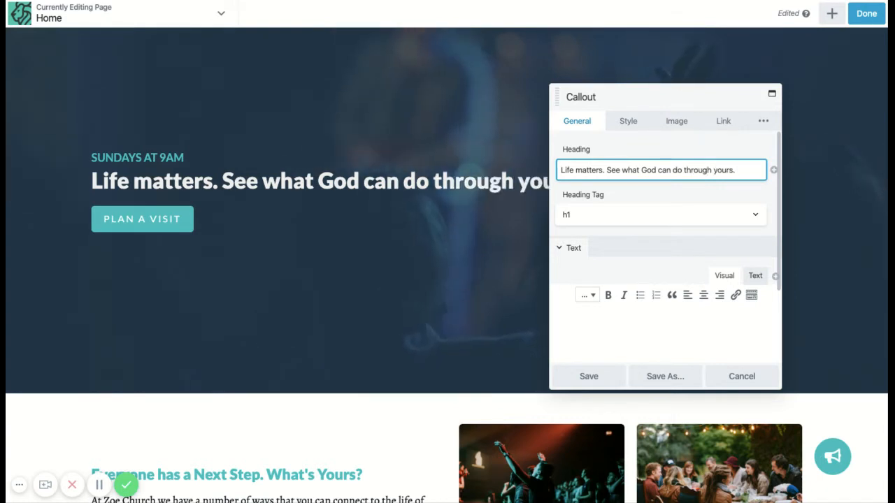
scroll(368, 214, "up", 2)
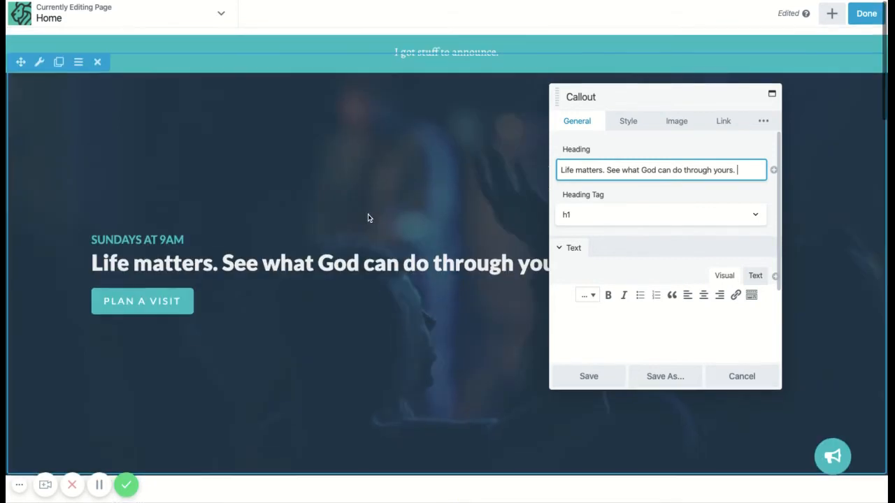
left_click(647, 196)
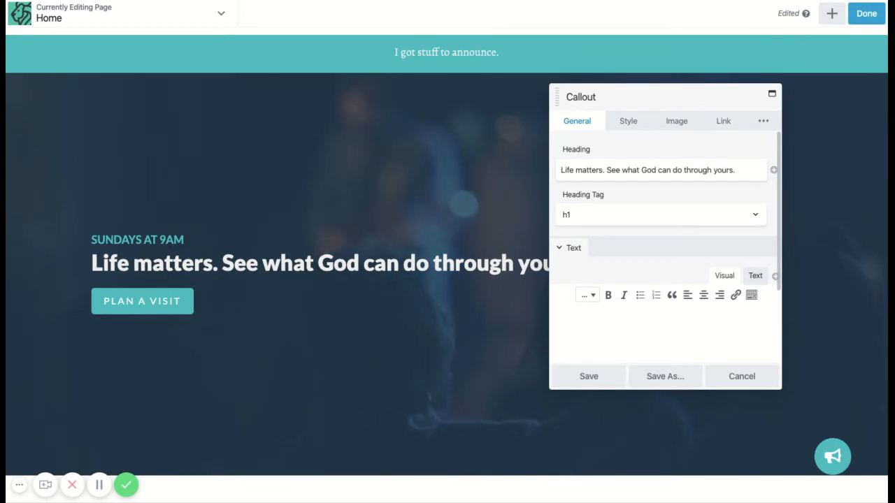
- Set the hero callout's button text to "Visit Us" in its link settings
left_click(720, 123)
scroll(606, 290, "down", 1)
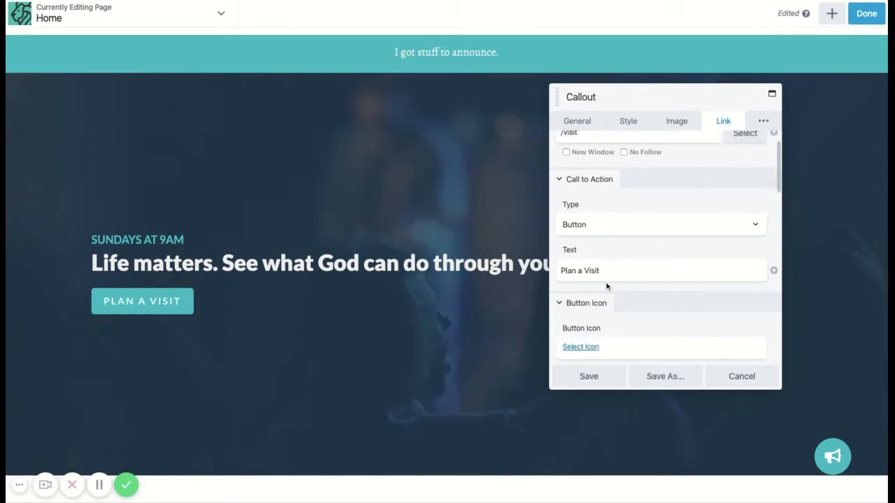
scroll(606, 286, "down", 2)
triple_click(605, 222)
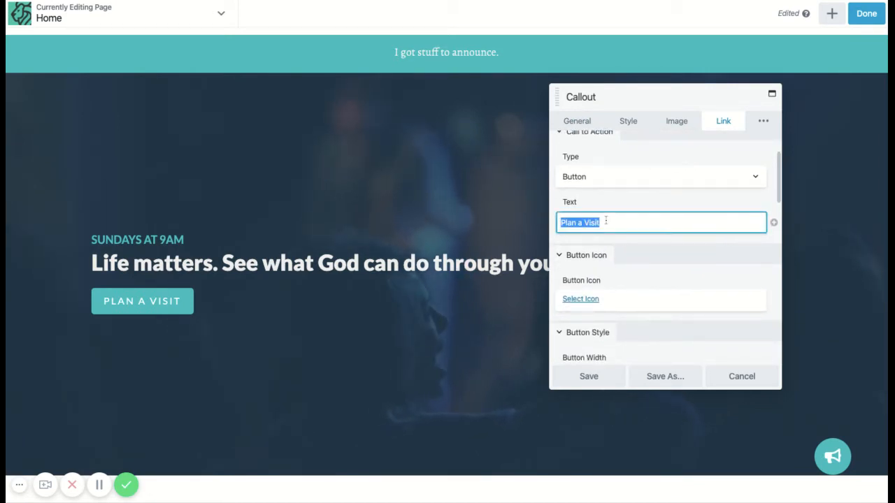
type("Visit")
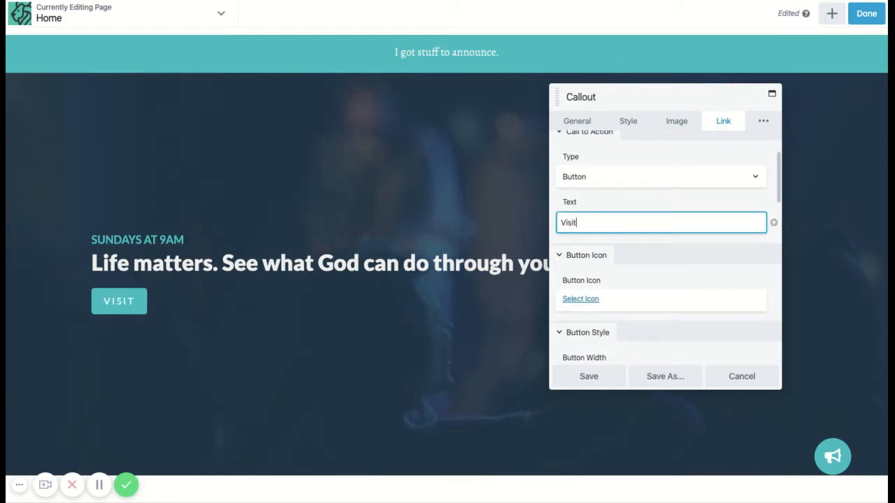
type(" Us")
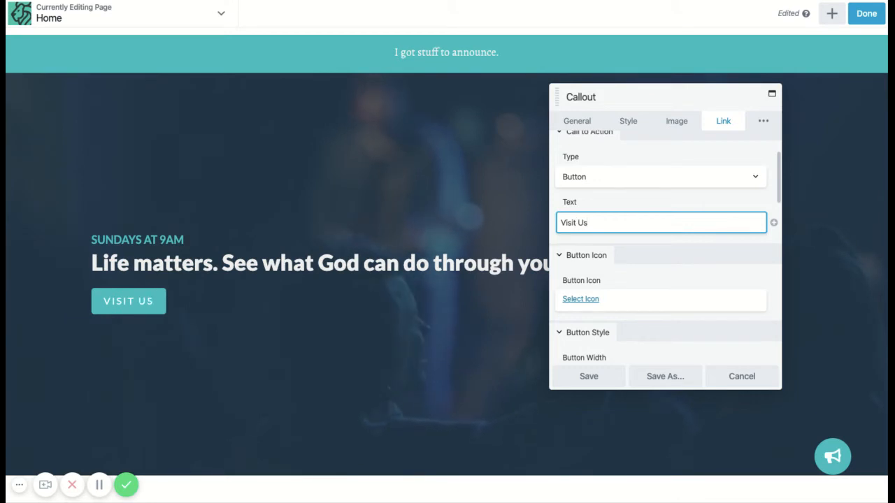
- Set the hero callout's button text to "Listen to a Message" with the link /sermons, and save the callout
scroll(594, 199, "up", 2)
left_click(604, 177)
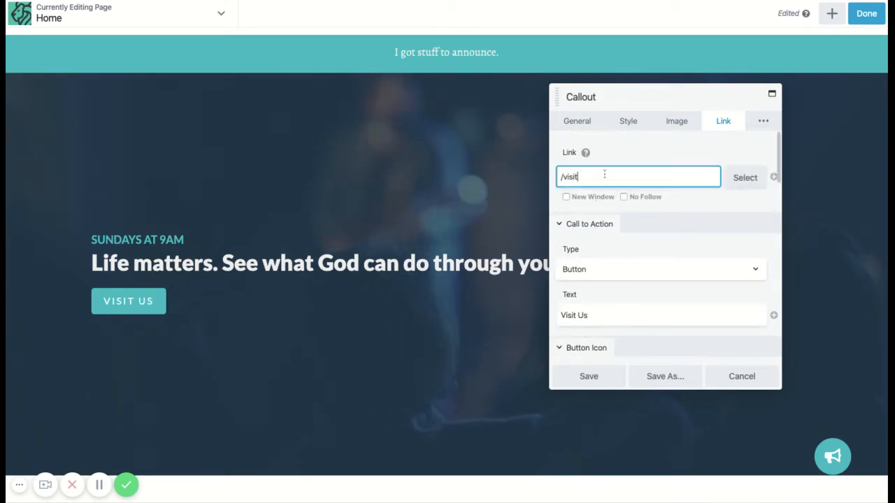
triple_click(576, 316)
type("Lis")
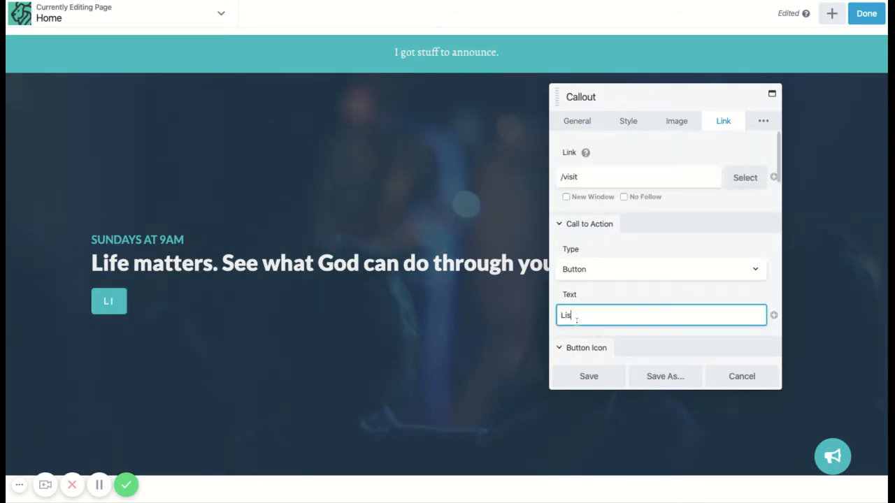
type("ten to a ")
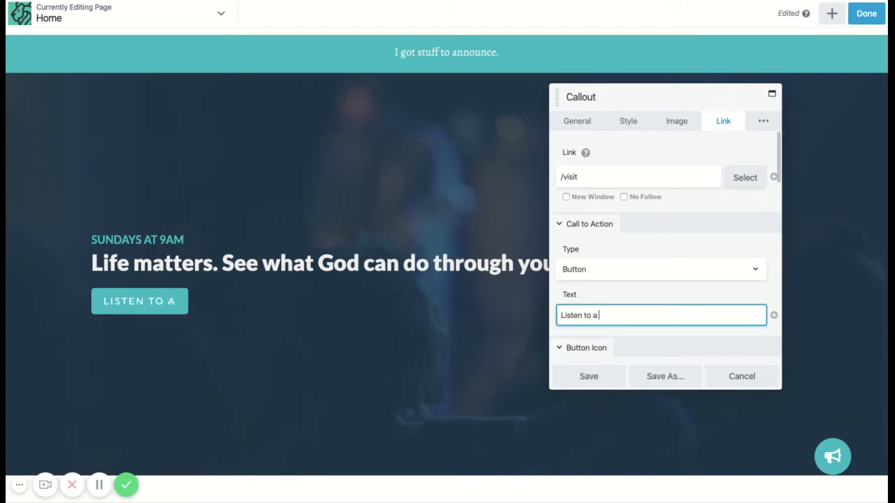
type("Message")
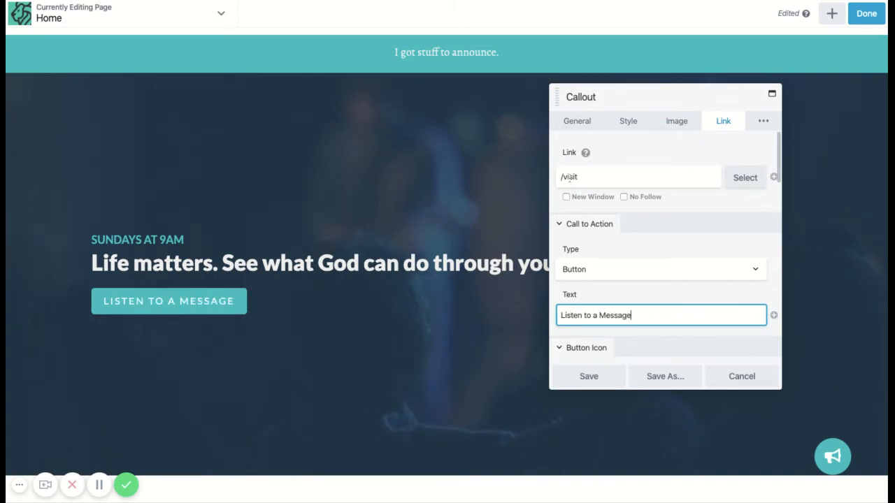
triple_click(569, 177)
type("/sermons")
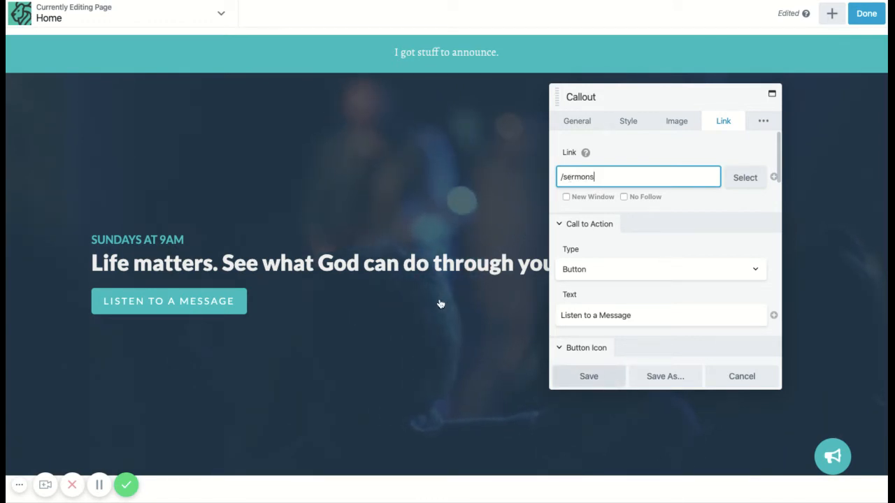
- Delete and re-enter the closing question in the next-step callout's heading so it reads "Everyone has a Next Step. What's Yours?"
scroll(439, 298, "down", 2)
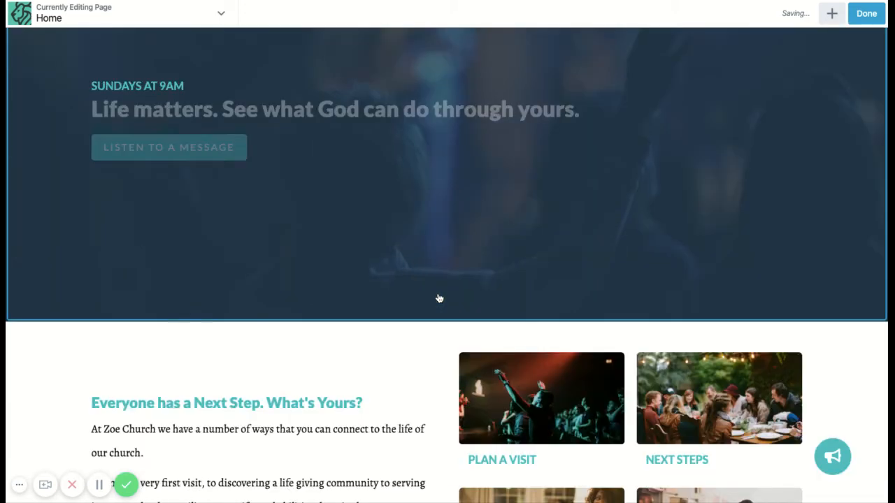
scroll(437, 295, "down", 4)
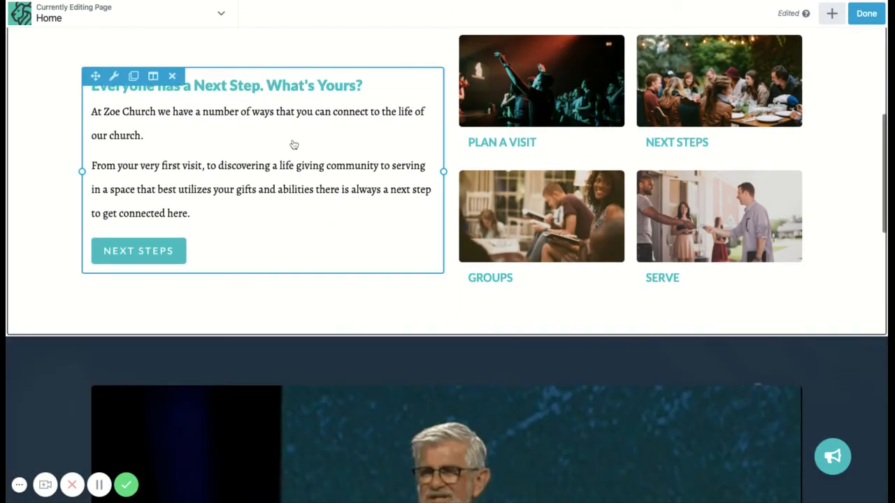
left_click(244, 169)
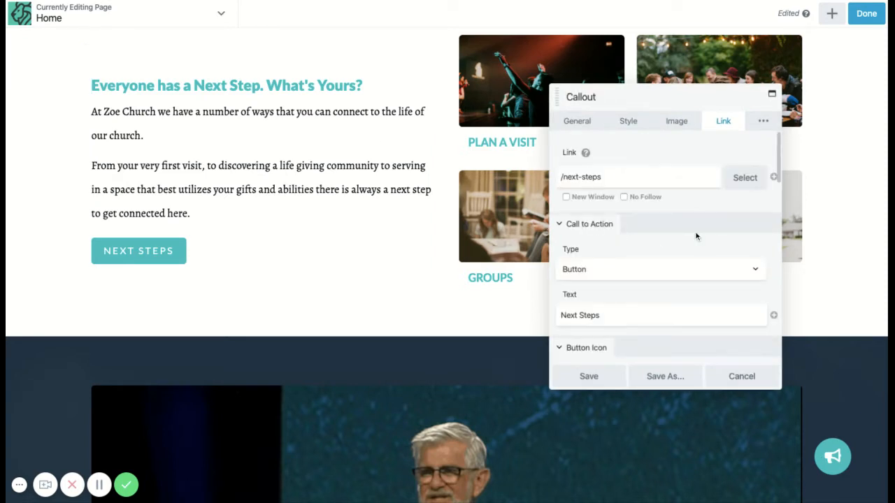
left_click(578, 121)
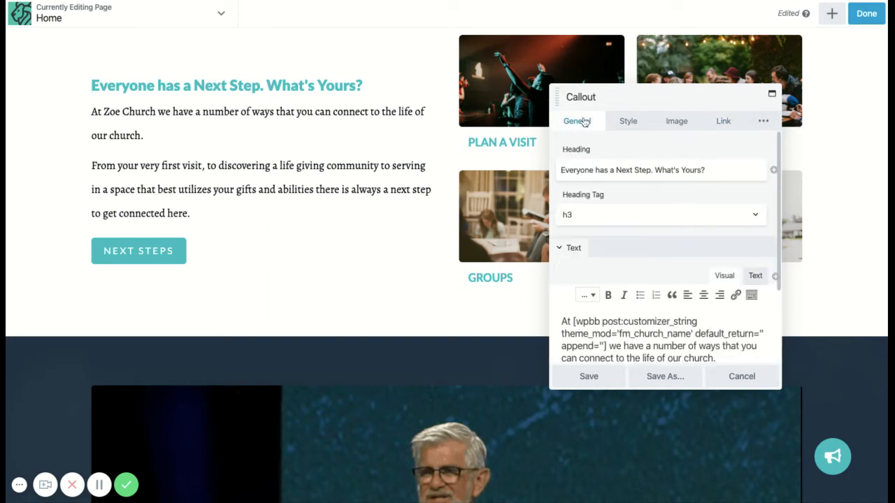
left_click(629, 170)
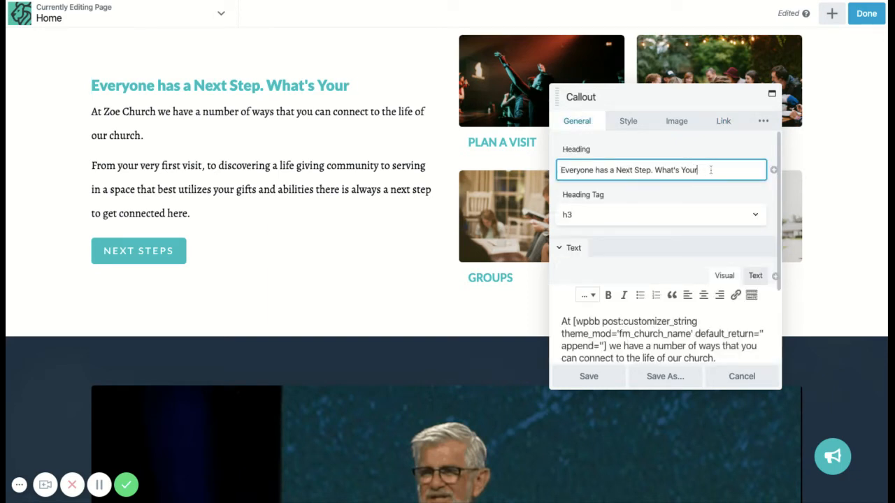
key("BackSpace")
key("BackSpace")
key("BackSpace")
key("BackSpace")
key("BackSpace")
key("BackSpace")
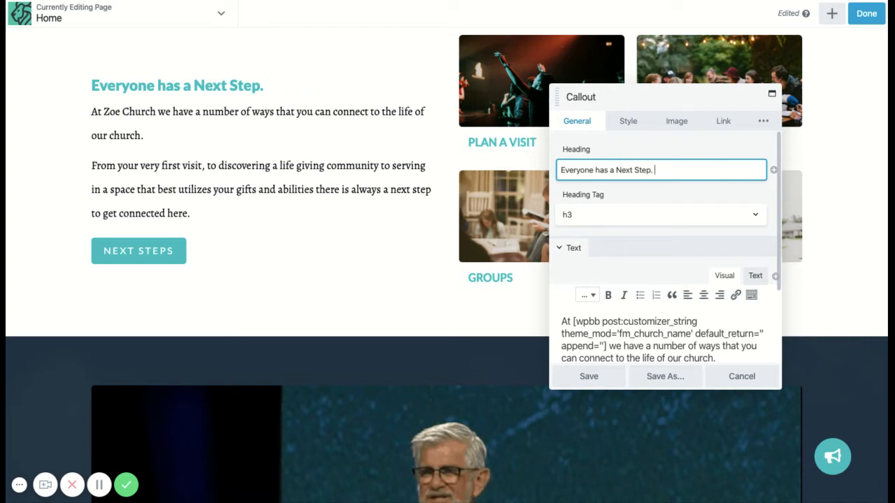
type("What's Yours?")
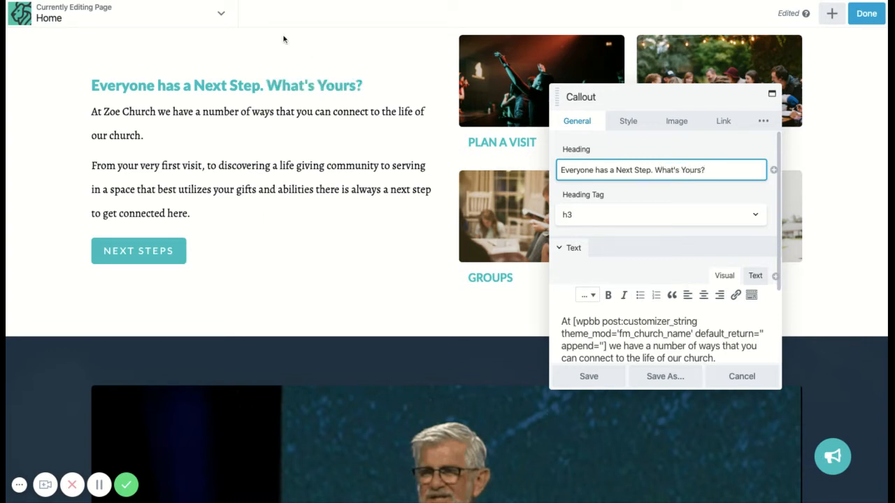
- Change the last word of the next-step callout's heading to lower case so it reads "Everyone has a Next Step. What's yours?"
left_click(344, 85)
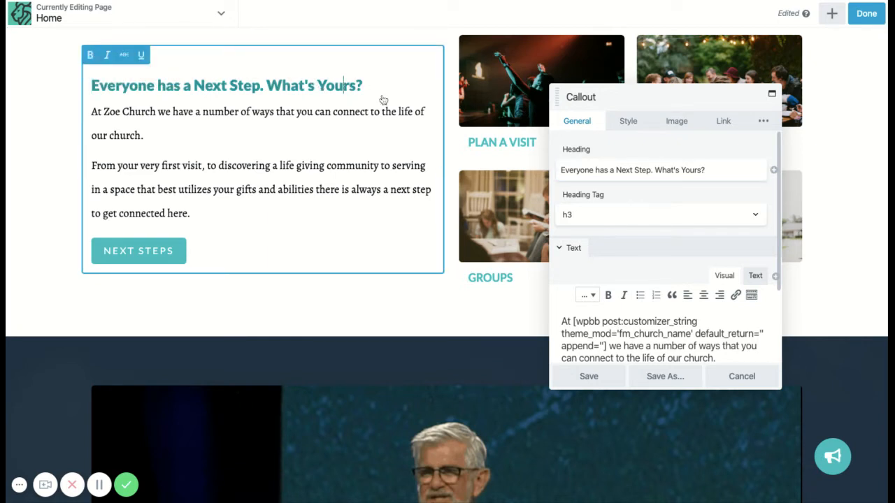
key("BackSpace")
type("u")
key("BackSpace")
key("BackSpace")
key("BackSpace")
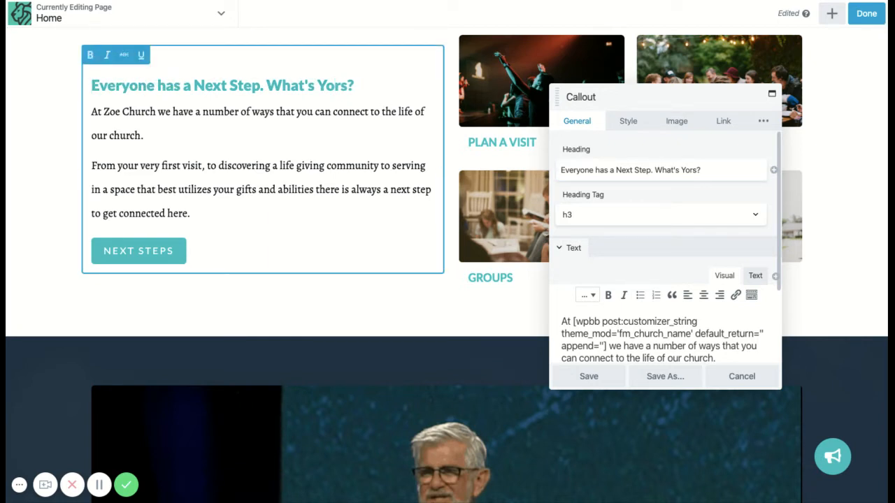
type("you")
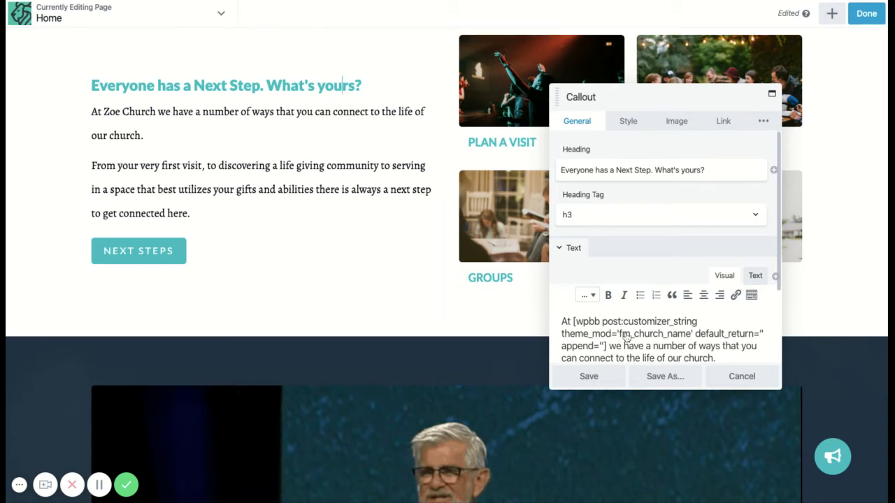
- Examine the church-name shortcode in the next-step callout's body text
scroll(626, 338, "down", 3)
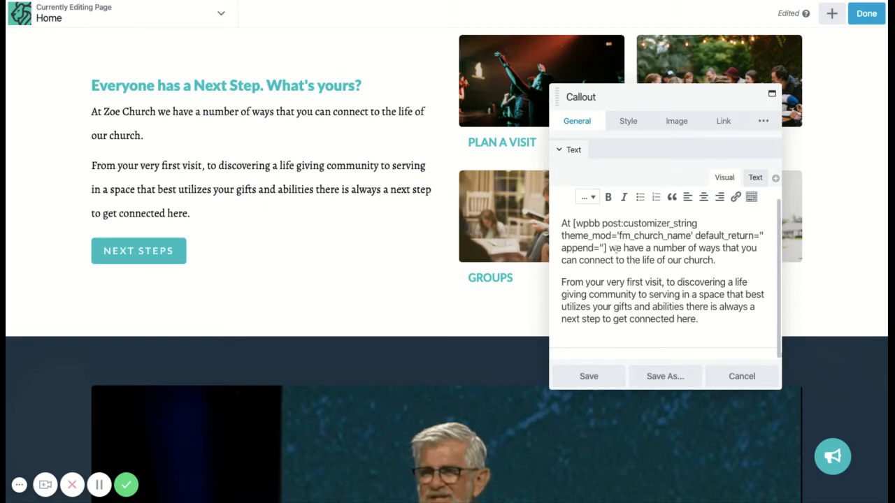
left_click_drag(605, 248, 574, 223)
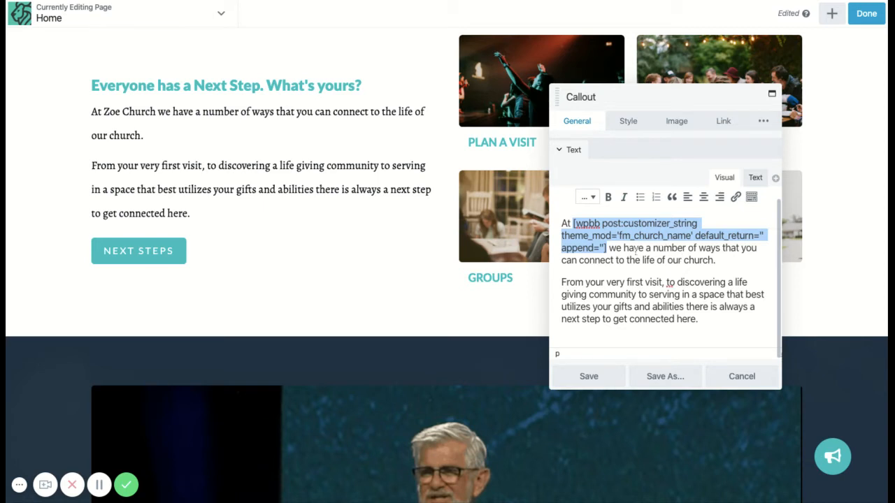
left_click(689, 235)
left_click_drag(690, 235, 652, 236)
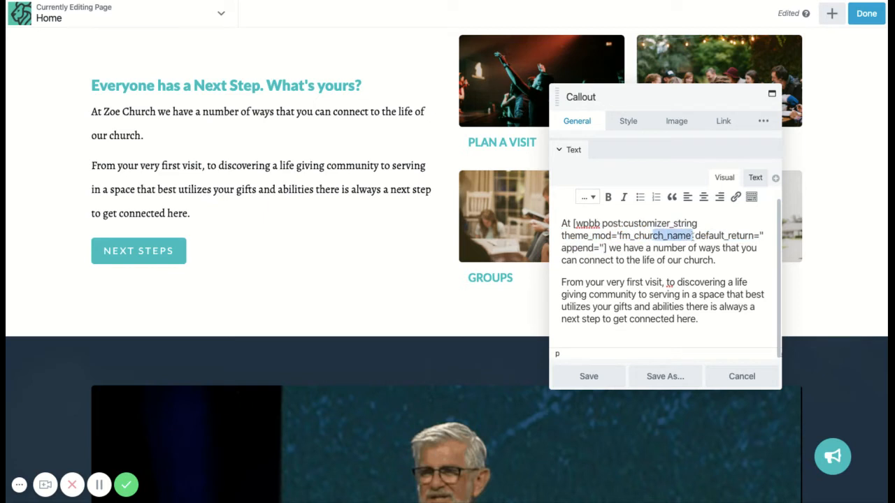
left_click(608, 248)
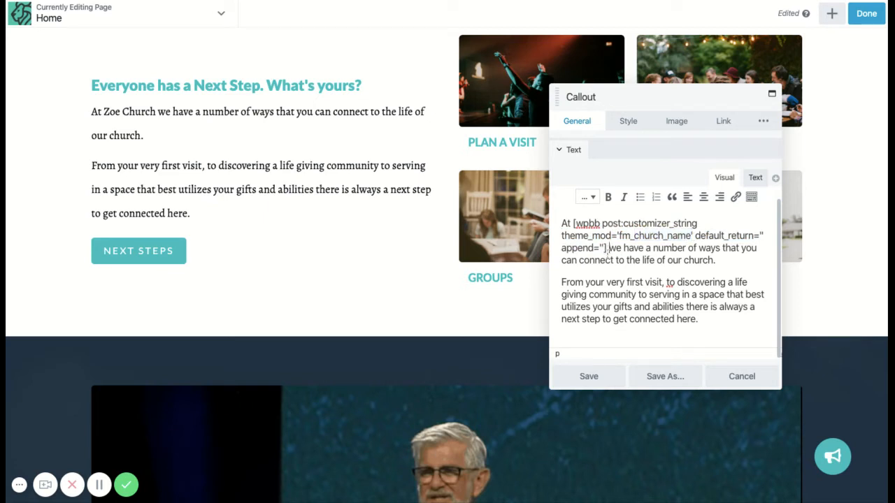
- Delete the church-name shortcode from the callout's body text, undo the deletion, and save the callout
left_click_drag(605, 248, 574, 224)
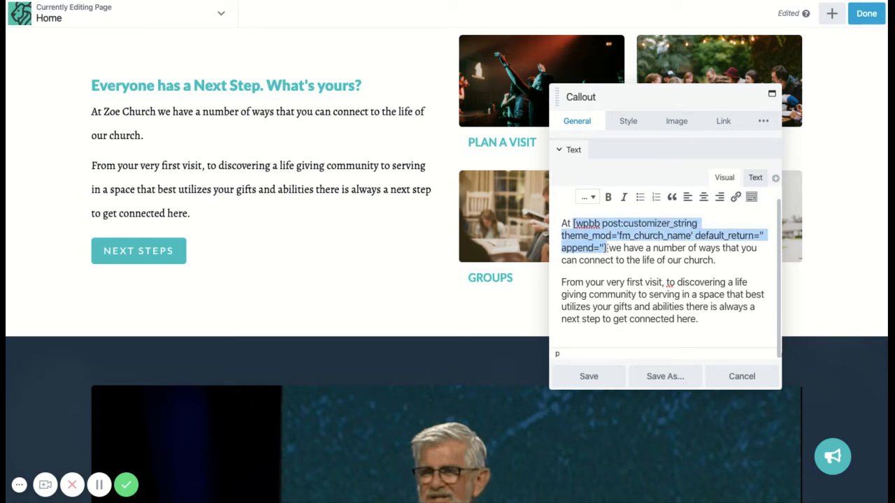
key("BackSpace")
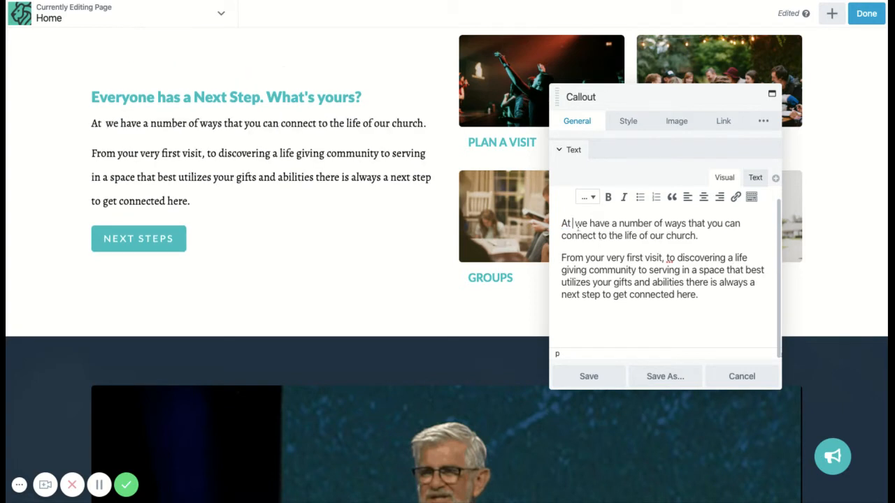
key("ctrl+z")
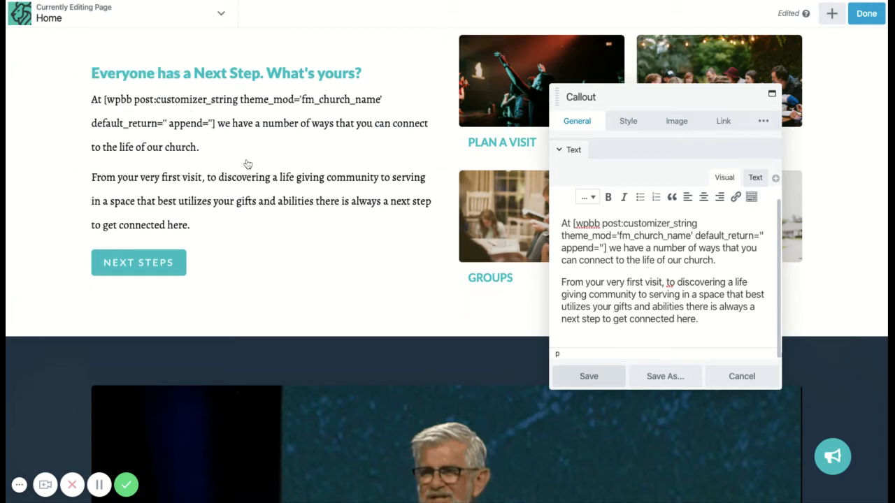
left_click(589, 376)
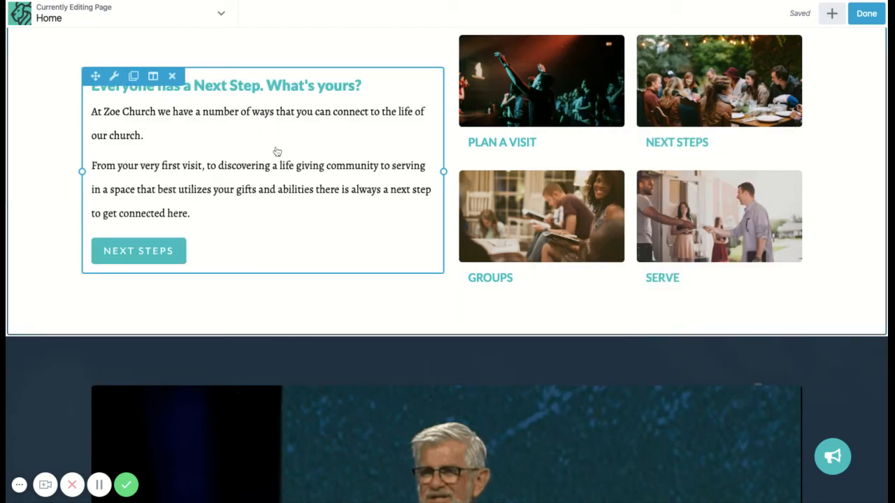
- Reopen the next-step callout, review its body text, and save the callout
scroll(277, 152, "up", 1)
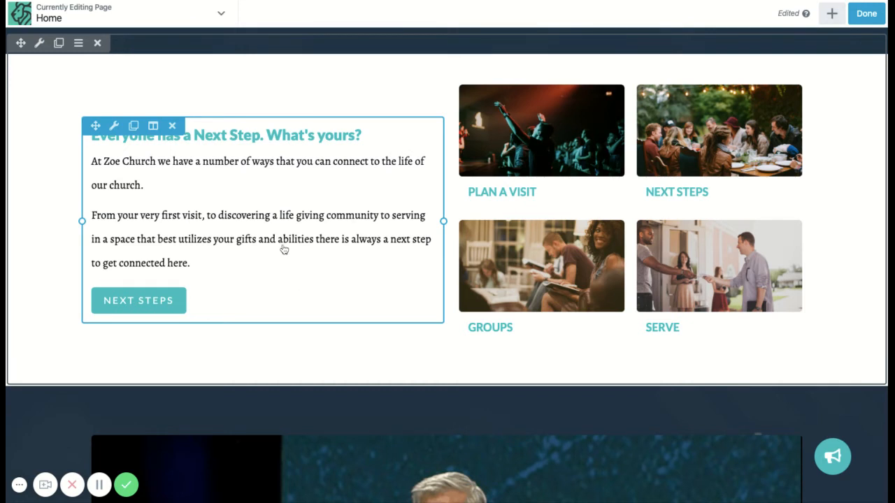
scroll(284, 250, "down", 1)
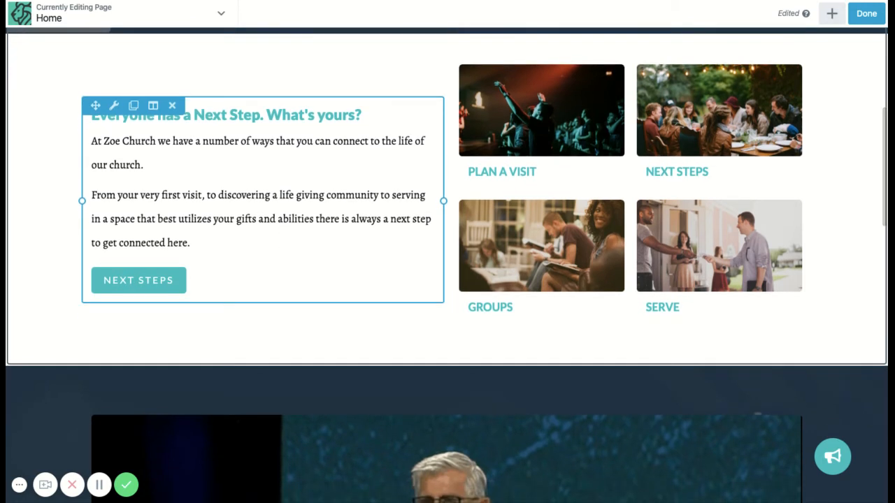
scroll(302, 196, "up", 1)
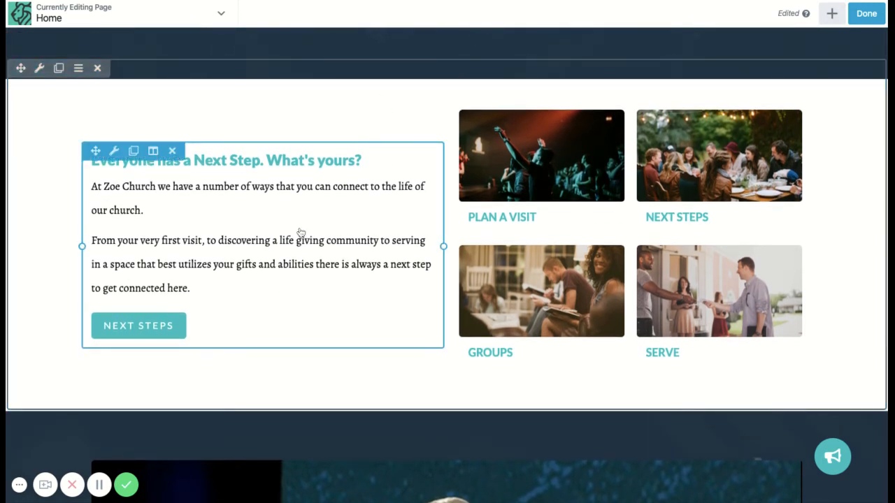
left_click(715, 247)
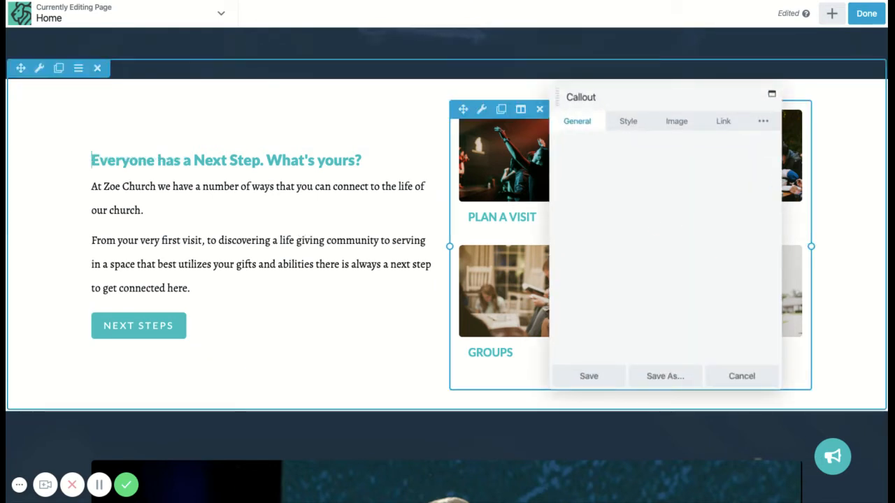
scroll(654, 272, "down", 3)
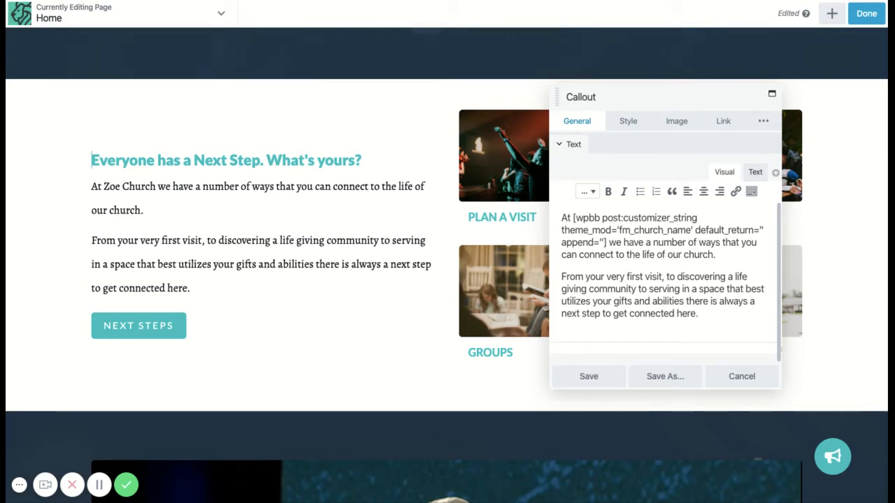
left_click(597, 379)
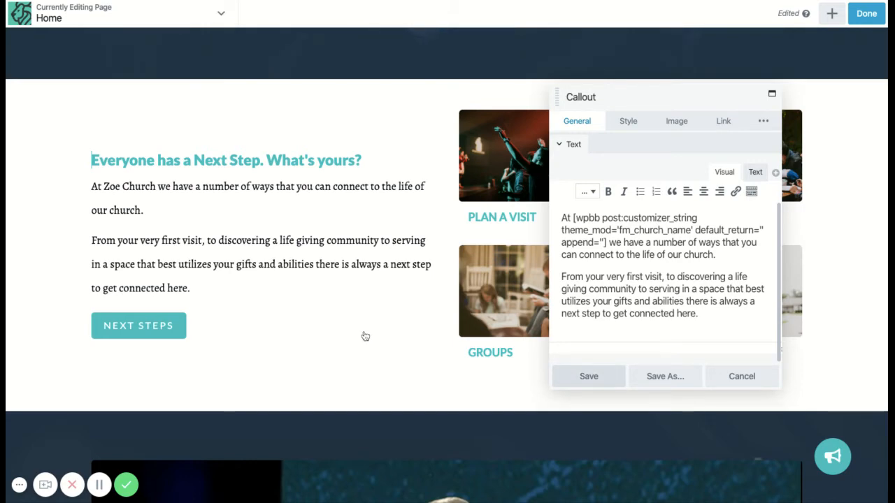
- View the settings of the callout about visiting the church for the first time, and close them without saving
scroll(447, 252, "down", 10)
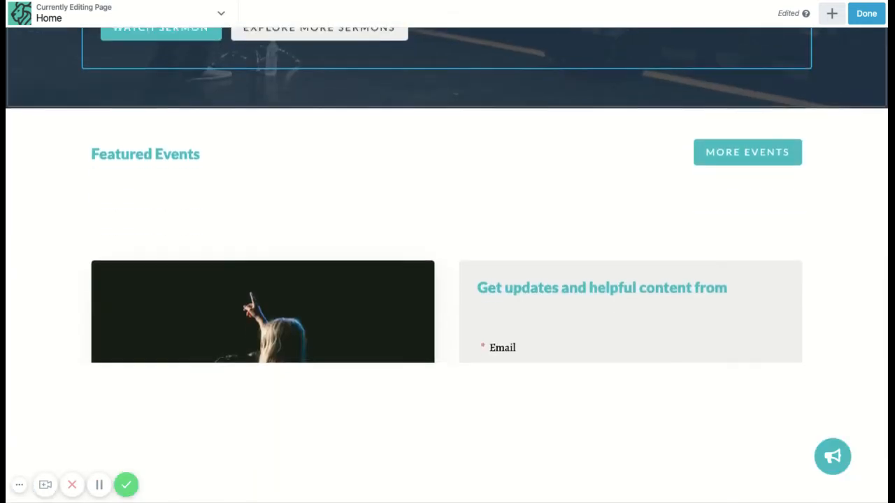
scroll(311, 273, "down", 3)
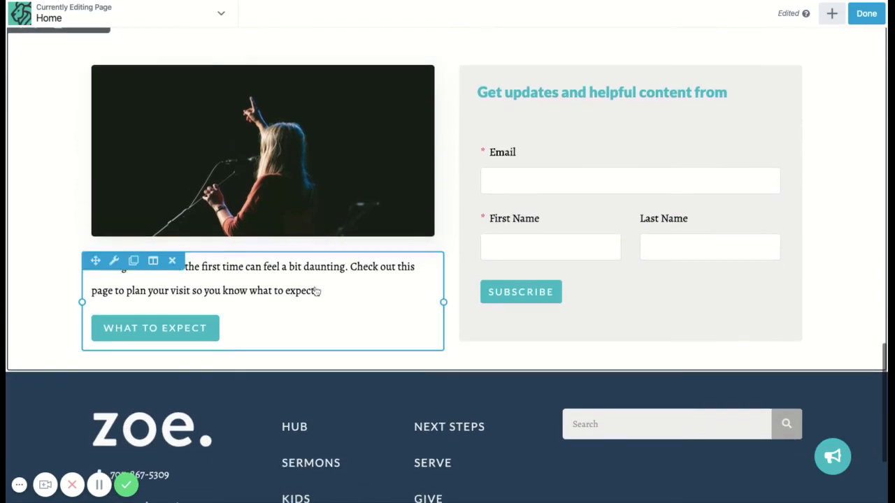
left_click(312, 273)
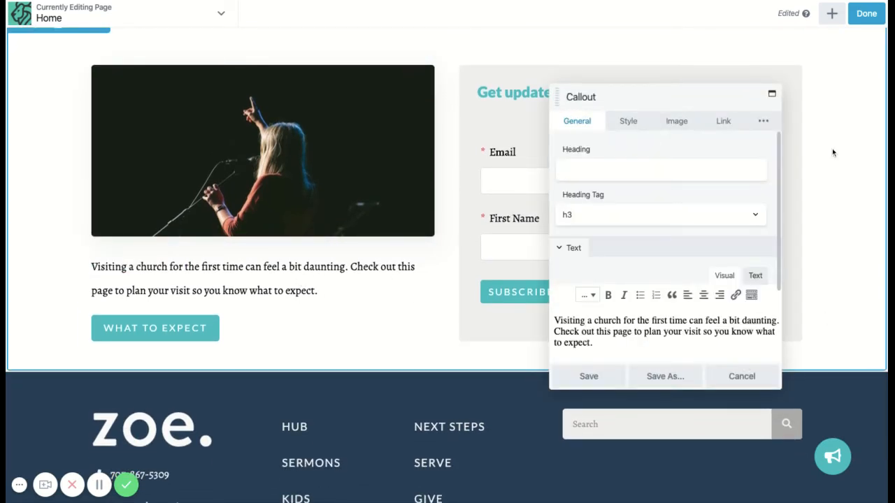
left_click(742, 376)
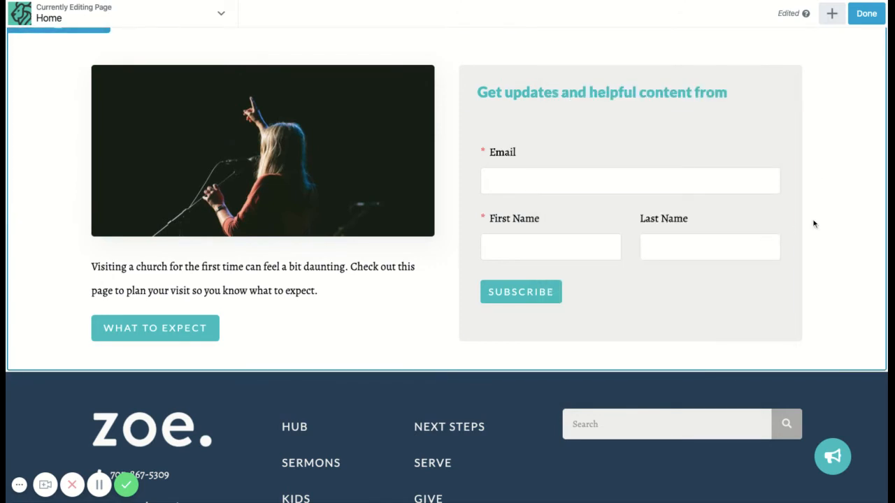
- Examine the fixed text and shortcode in the "Get updates and helpful content from" heading, and close its settings without saving
left_click(629, 98)
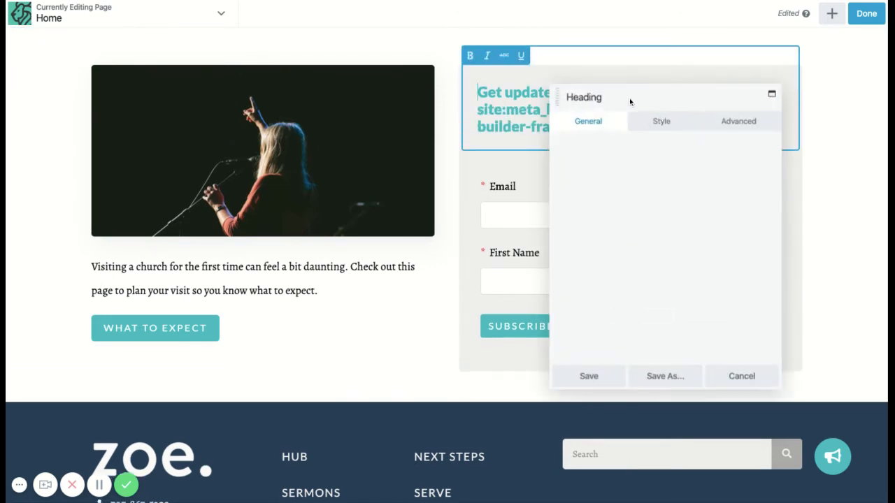
triple_click(694, 170)
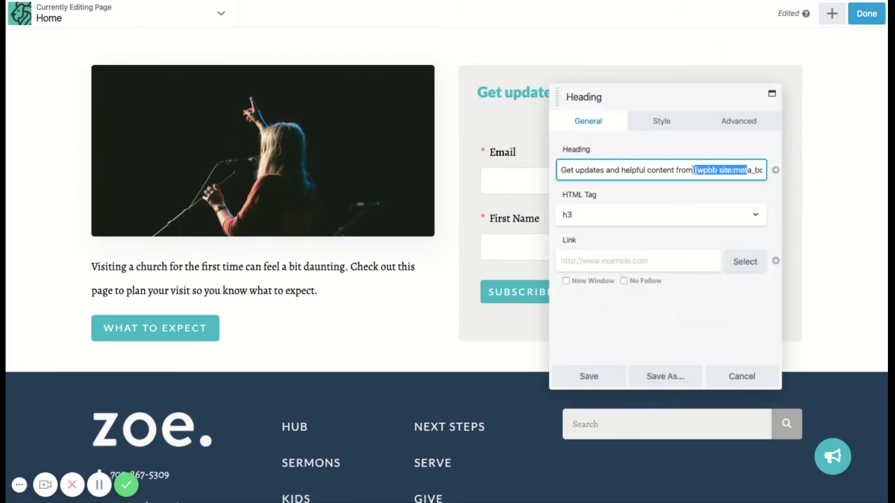
left_click(726, 192)
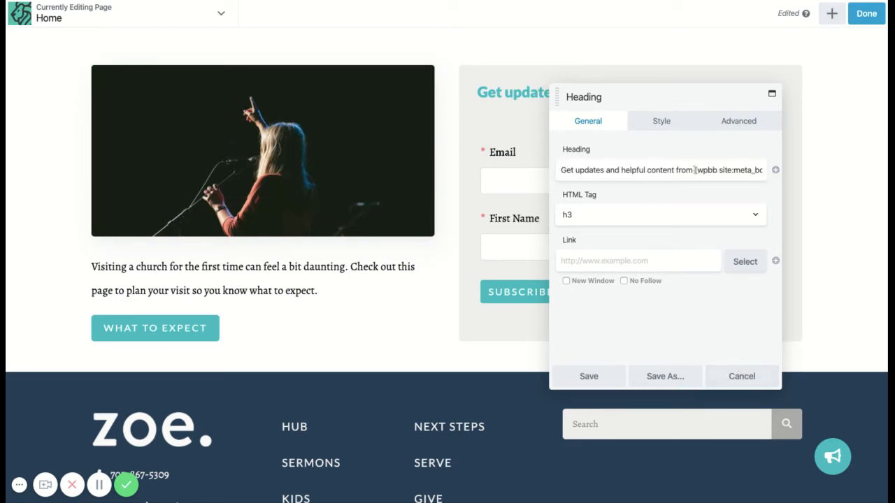
left_click(595, 169)
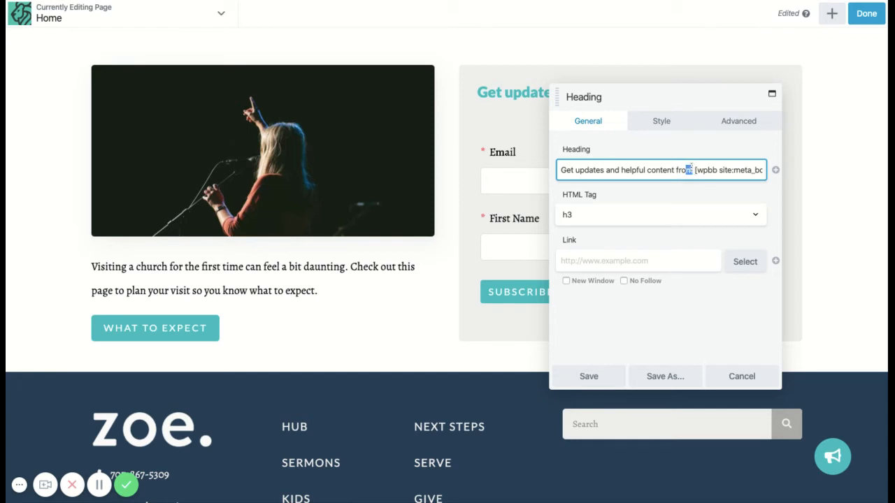
left_click_drag(690, 168, 559, 170)
left_click(743, 376)
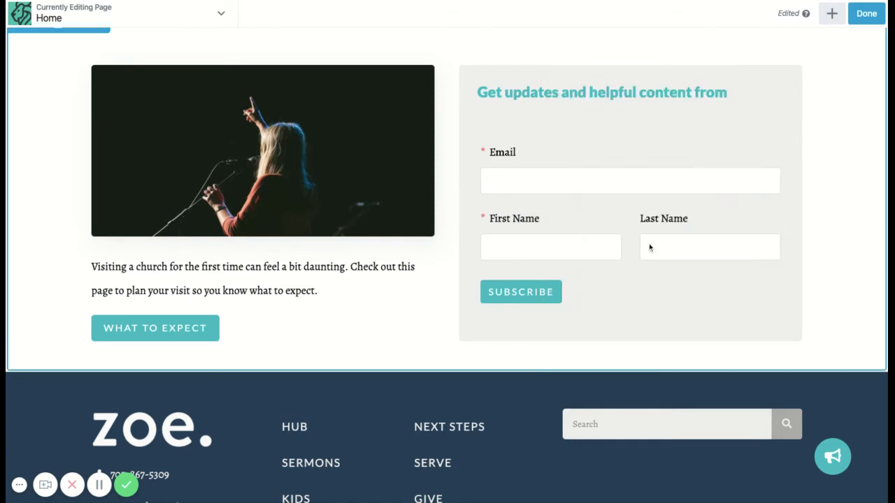
- Review the form selection and title settings of the newsletter sign-up form module, and save it with Newsletter Form (#1)
left_click(627, 230)
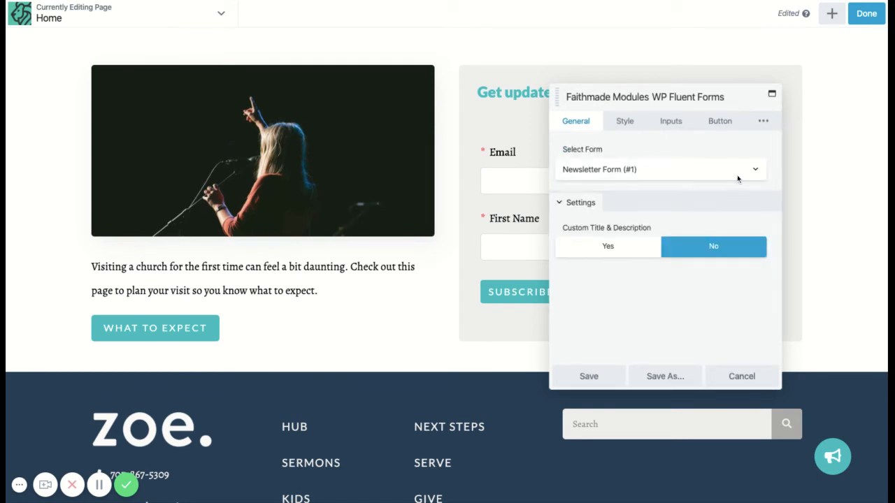
left_click(742, 176)
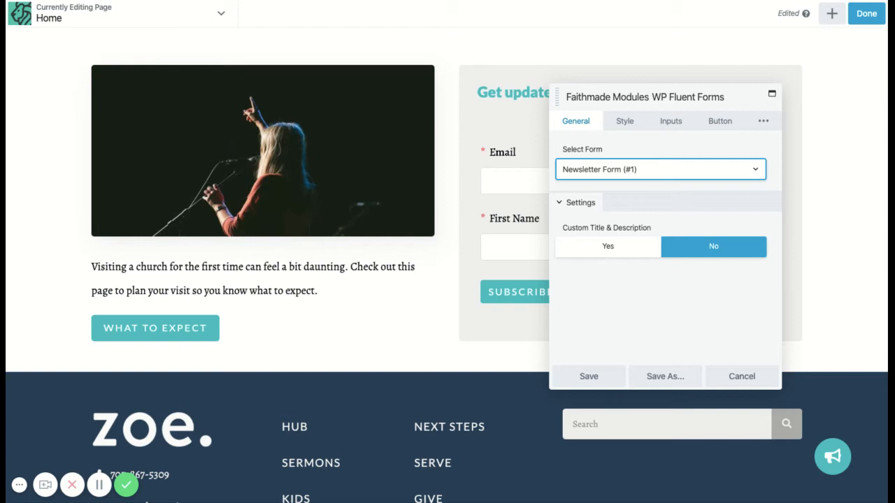
left_click(686, 204)
left_click(686, 203)
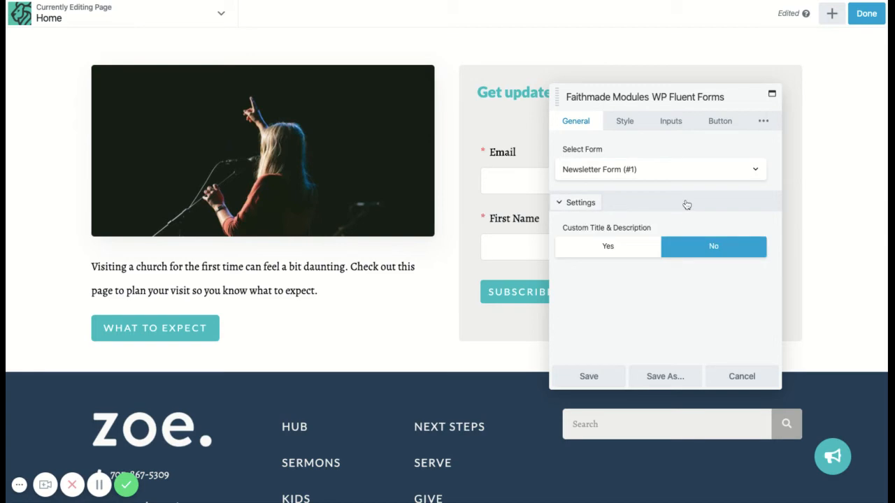
left_click(601, 374)
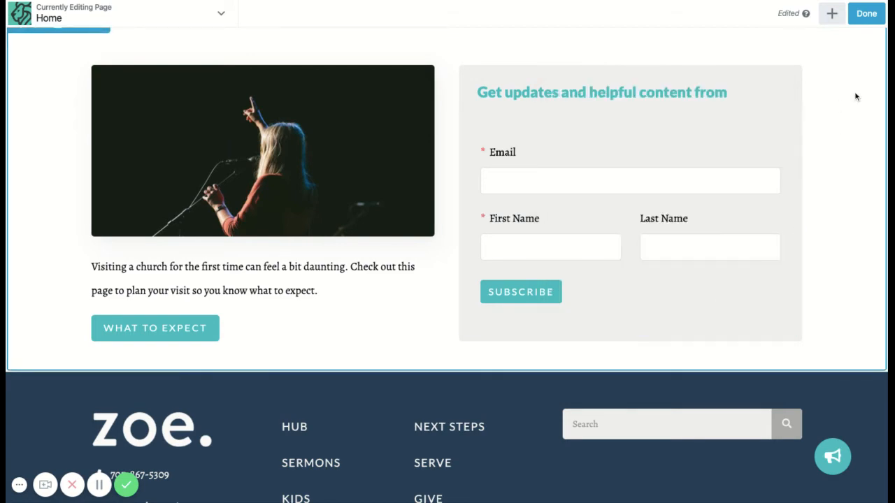
- Finish editing and publish the homepage changes, and open the site's Plan a Visit page
scroll(829, 145, "up", 15)
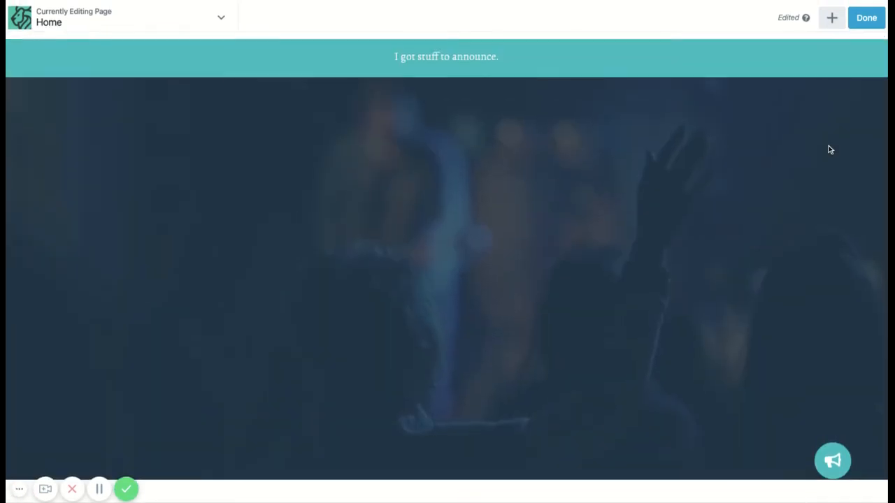
scroll(829, 145, "down", 5)
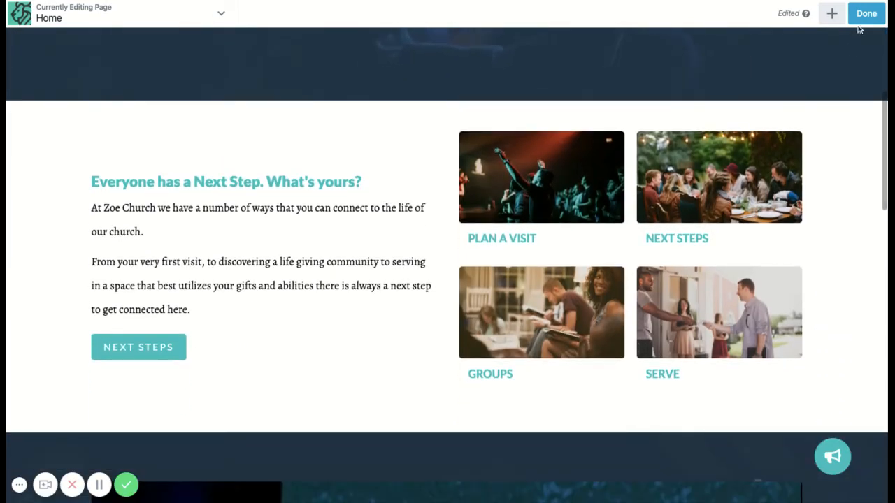
left_click(864, 16)
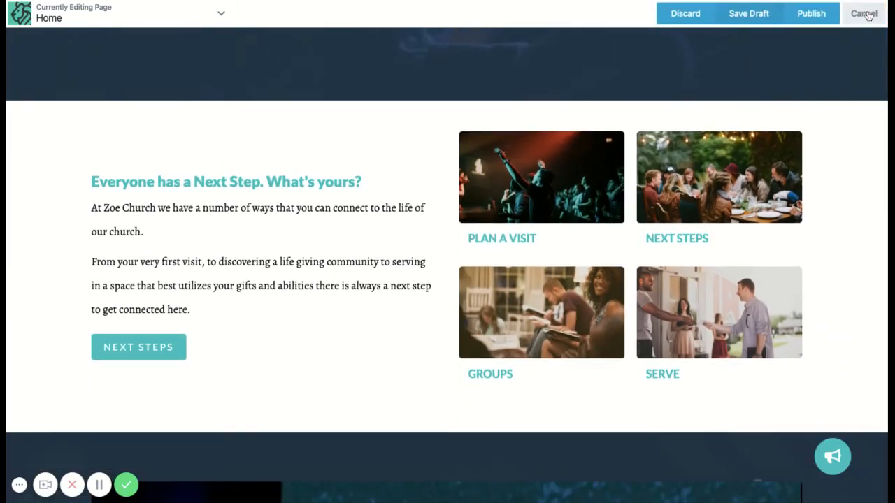
left_click(826, 17)
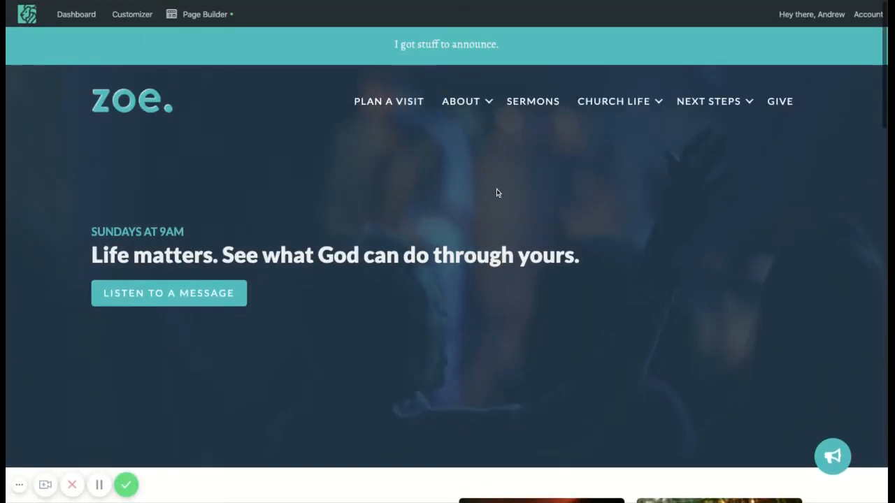
left_click(365, 102)
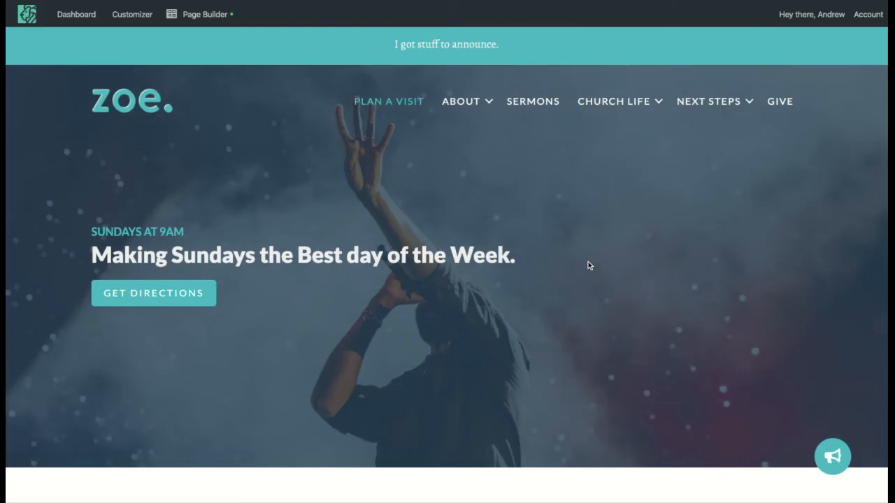
- Look through the Plan a Visit page's sections, from the hero banner to the latest sermon
scroll(447, 274, "down", 5)
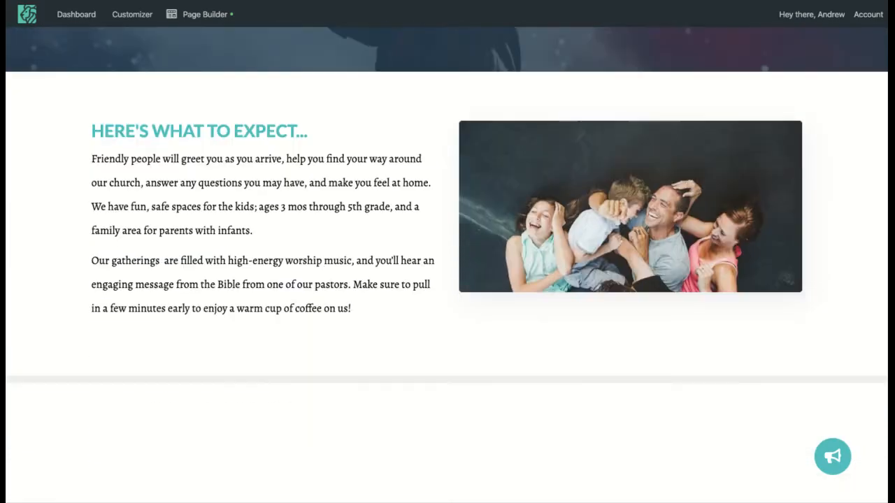
scroll(418, 219, "down", 7)
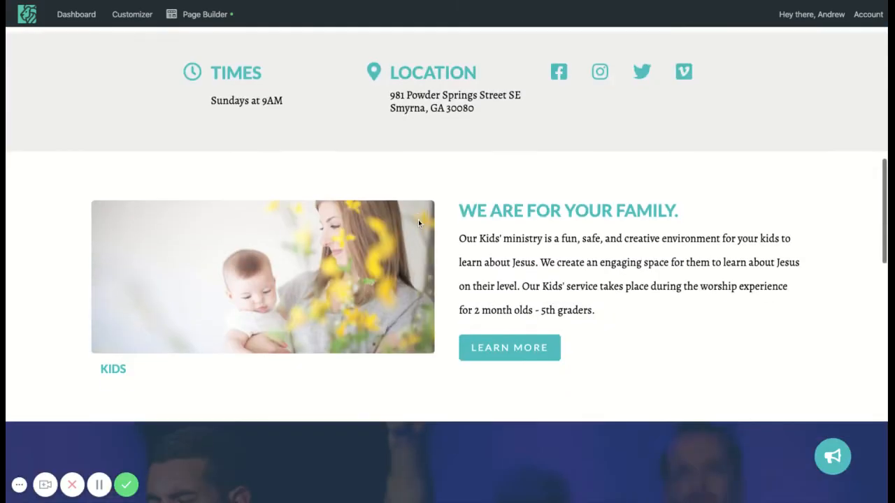
scroll(418, 223, "down", 6)
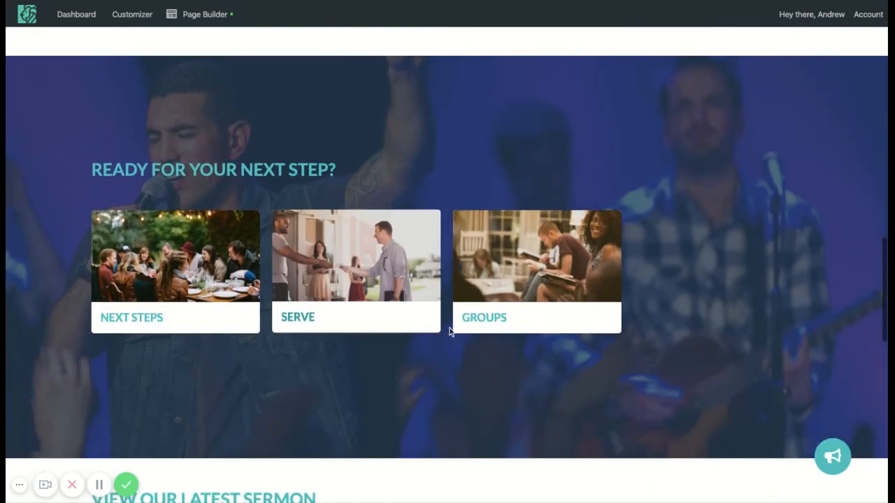
scroll(449, 332, "down", 6)
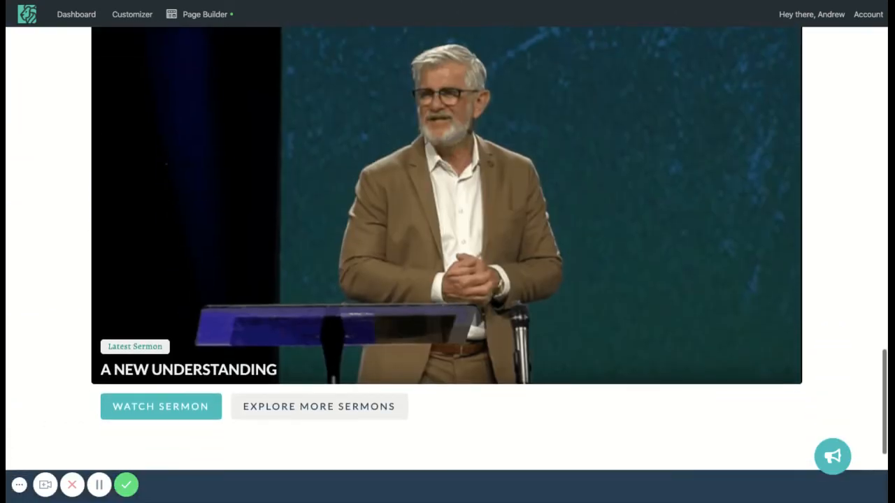
scroll(447, 265, "up", 20)
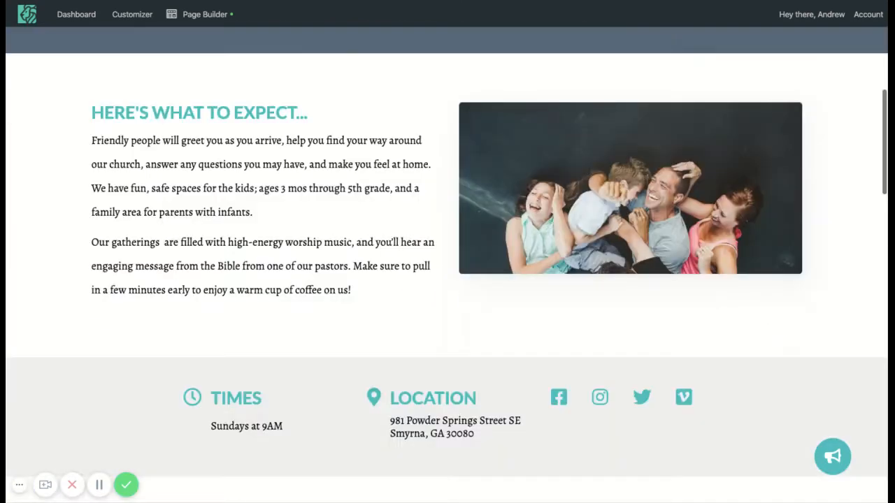
scroll(394, 309, "down", 2)
scroll(376, 319, "up", 1)
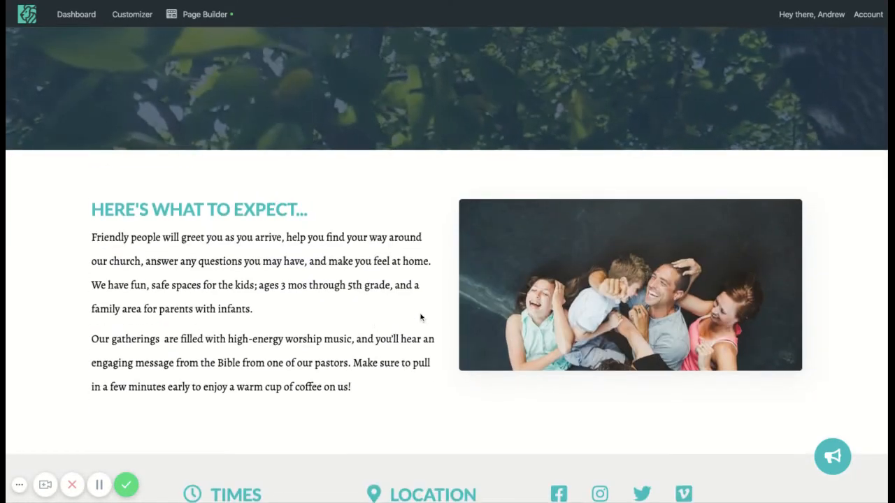
- Examine the paragraphs under "Here's what to expect..." and the kids' ministry text under "We are for your family."
scroll(418, 340, "down", 1)
left_click_drag(359, 346, 91, 195)
scroll(441, 354, "down", 4)
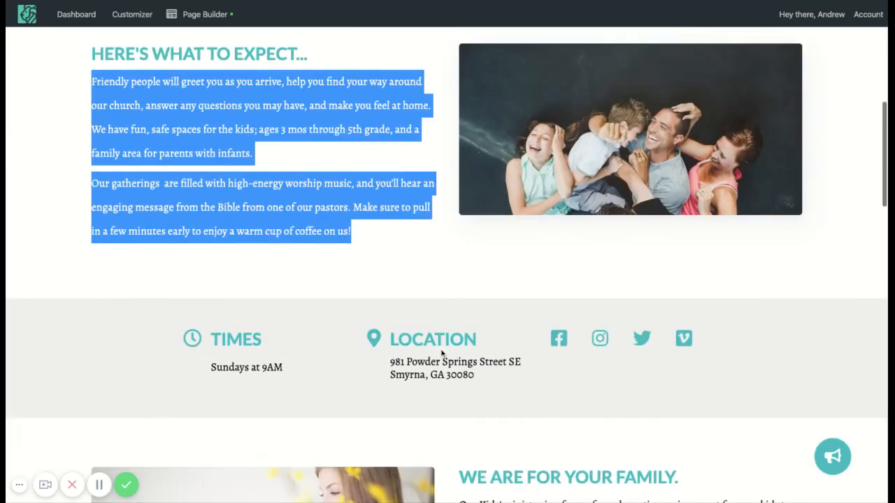
scroll(441, 353, "down", 1)
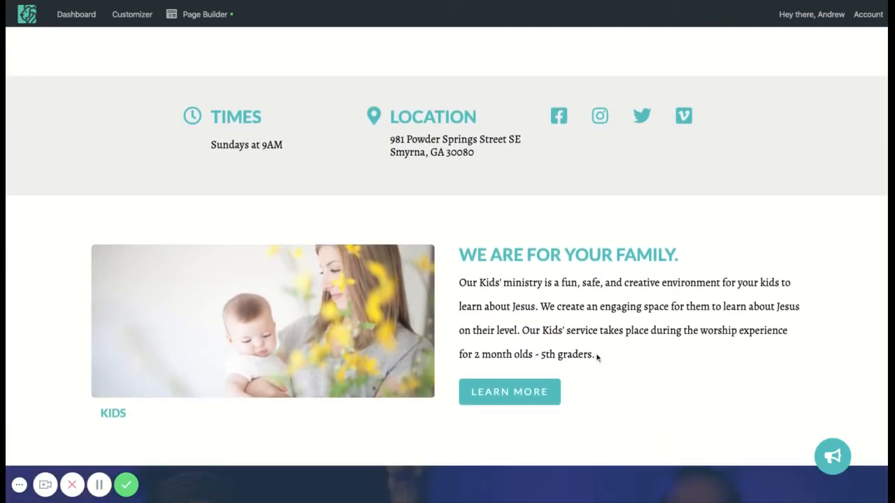
mouse_move(596, 357)
left_mouse_down()
mouse_move(479, 283)
mouse_move(459, 281)
left_mouse_up()
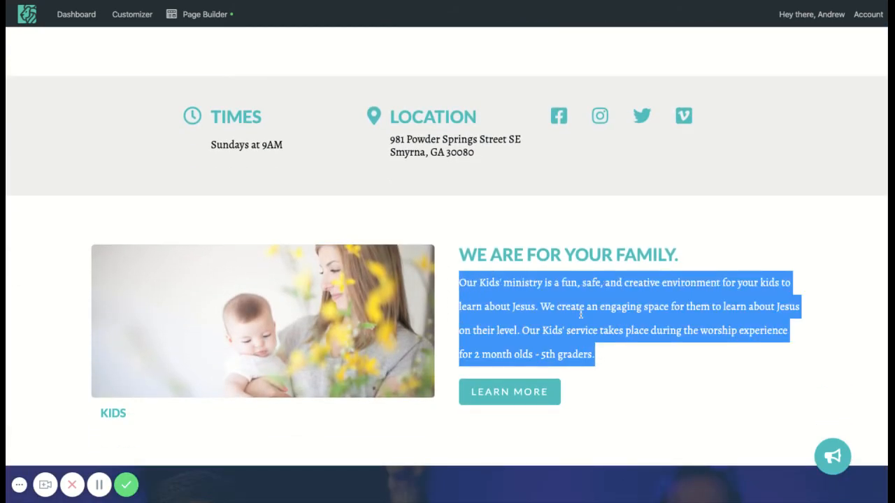
left_click(614, 351)
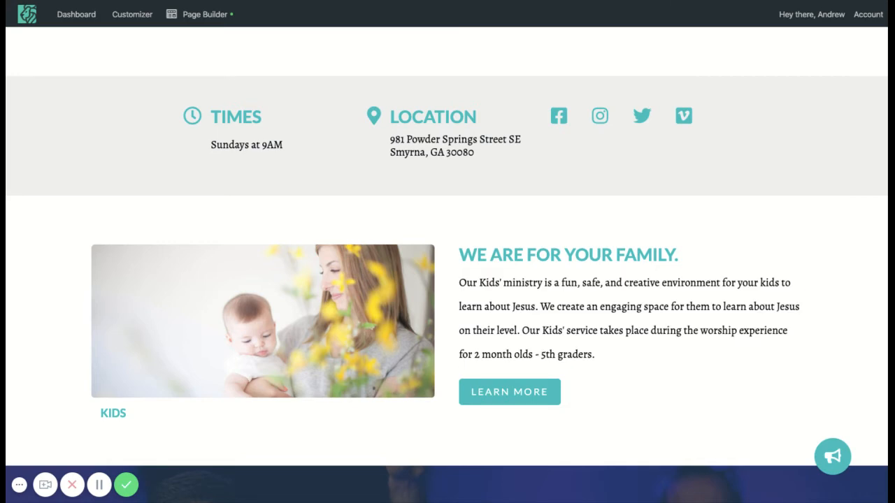
scroll(447, 265, "up", 15)
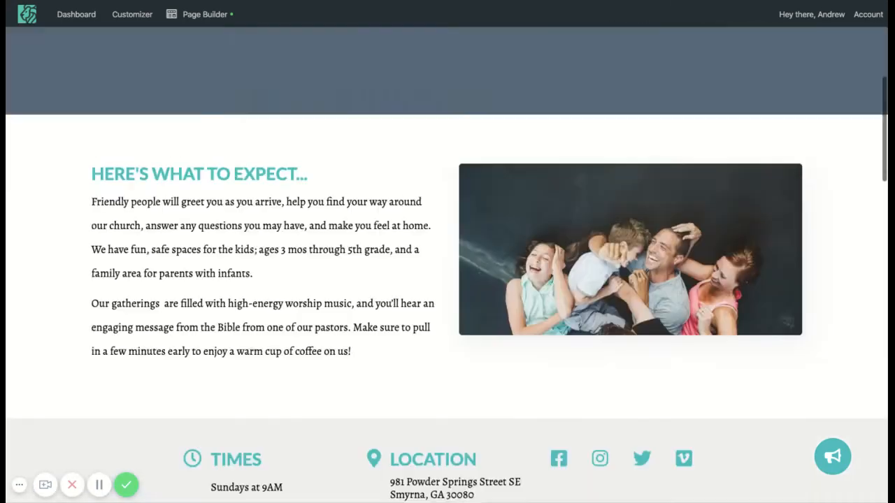
scroll(447, 266, "up", 2)
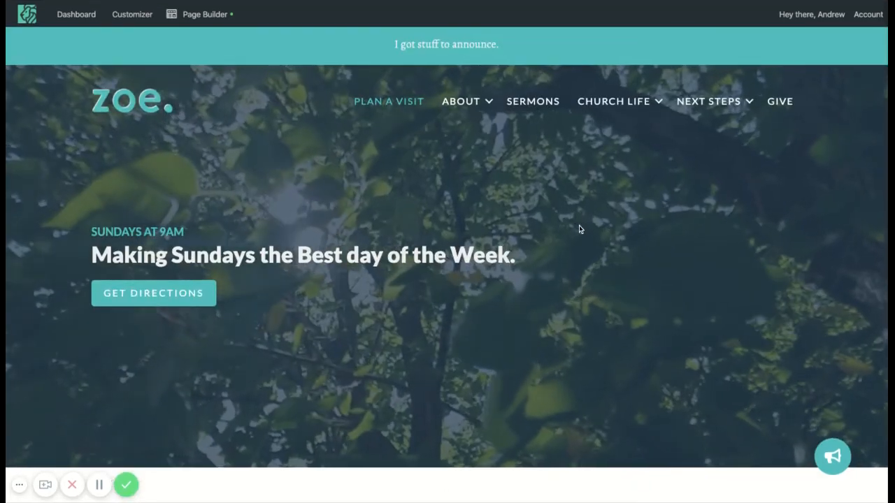
- Open the site's About page and review its Our Story, Our Mission, Our Strategy and Our Values sections
mouse_move(459, 101)
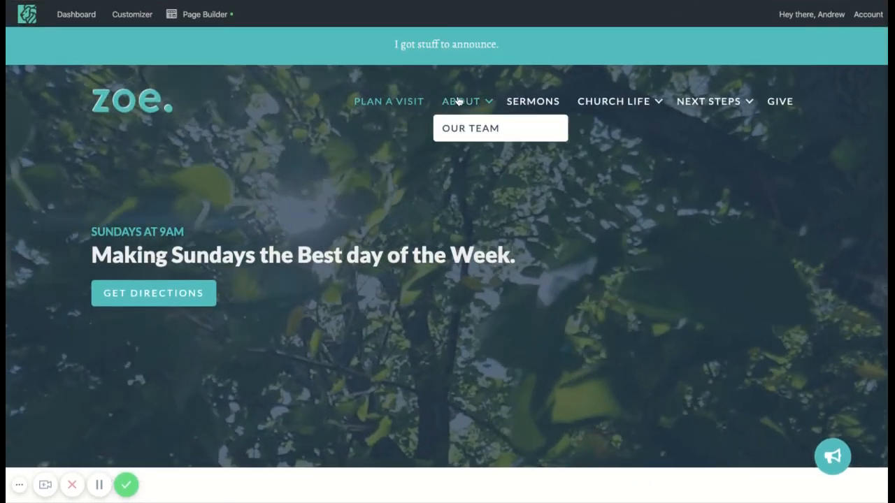
left_click(458, 101)
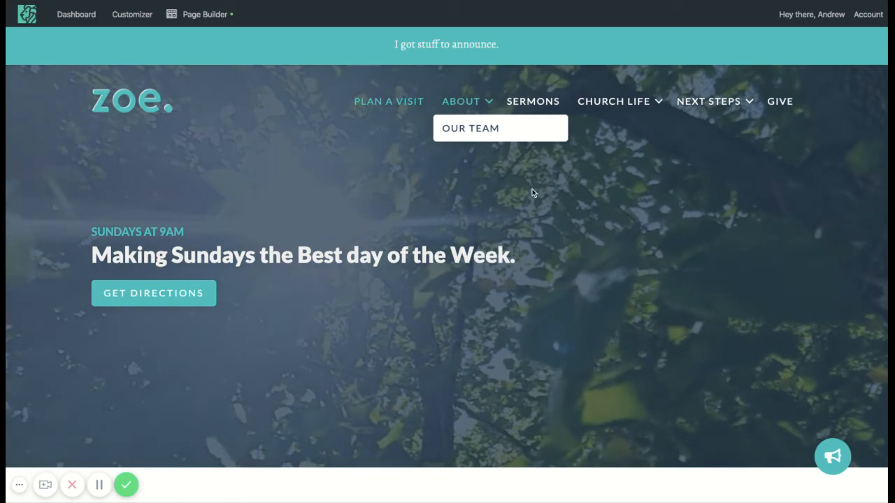
scroll(411, 237, "down", 2)
scroll(412, 238, "down", 2)
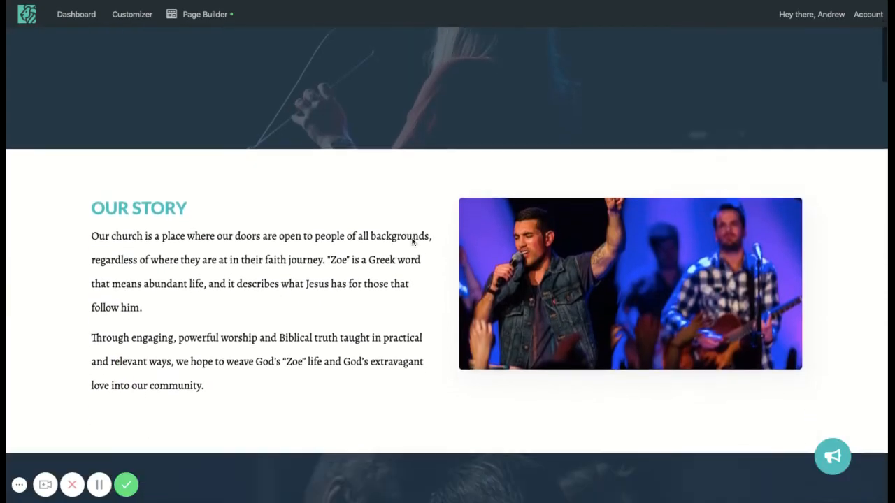
left_click_drag(240, 335, 92, 181)
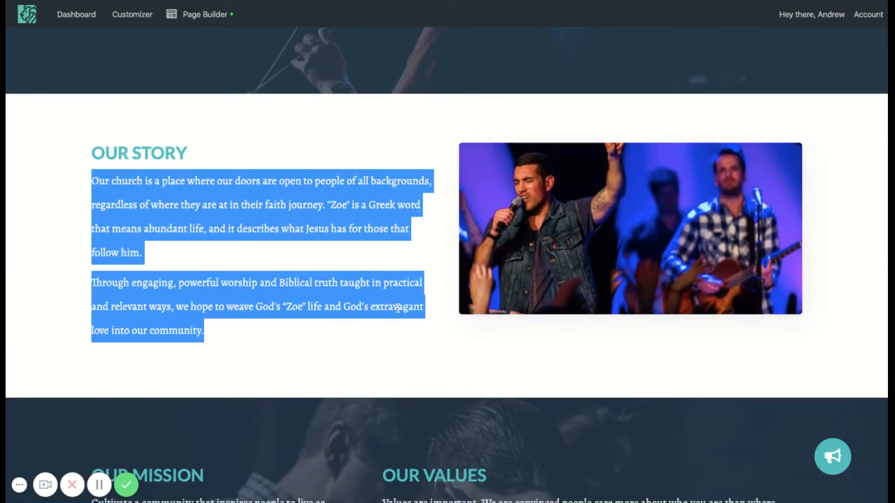
left_click(435, 313)
scroll(435, 315, "down", 1)
scroll(435, 317, "down", 3)
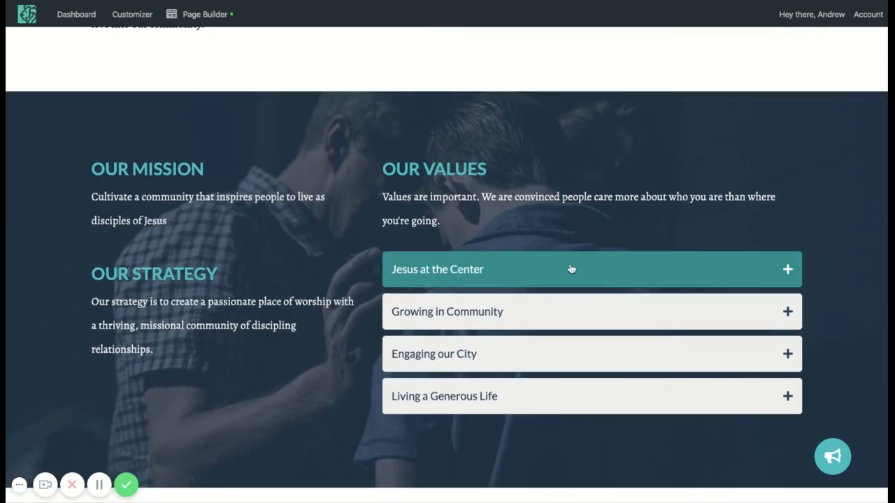
scroll(241, 71, "down", 1)
- Open the About page in Page Builder, view the Our Story callout's heading and text settings, and close them without saving
mouse_move(197, 18)
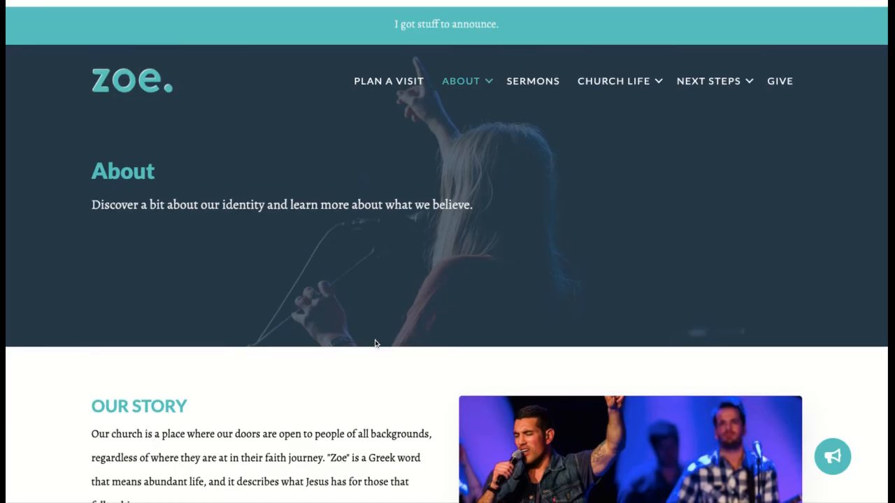
scroll(375, 342, "down", 5)
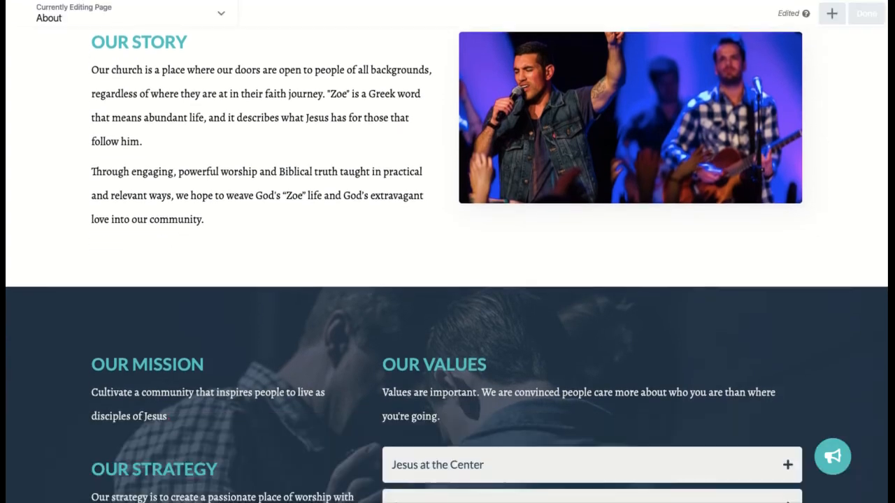
scroll(314, 315, "up", 3)
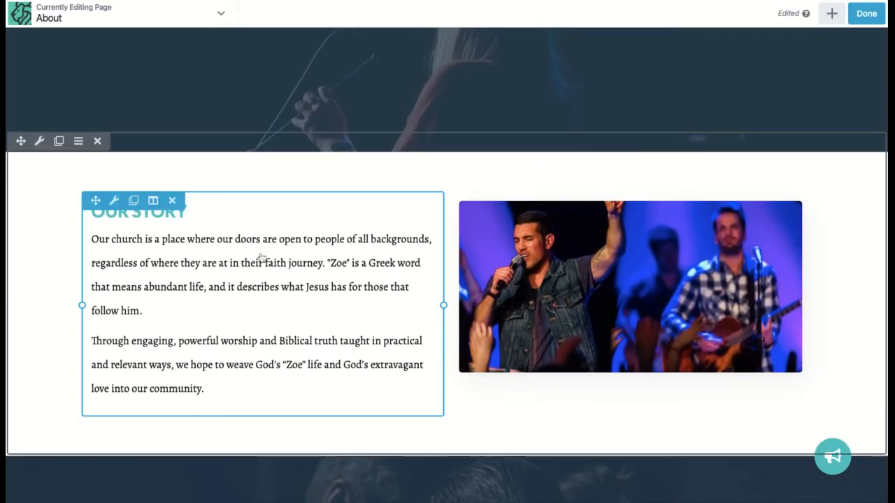
left_click(476, 329)
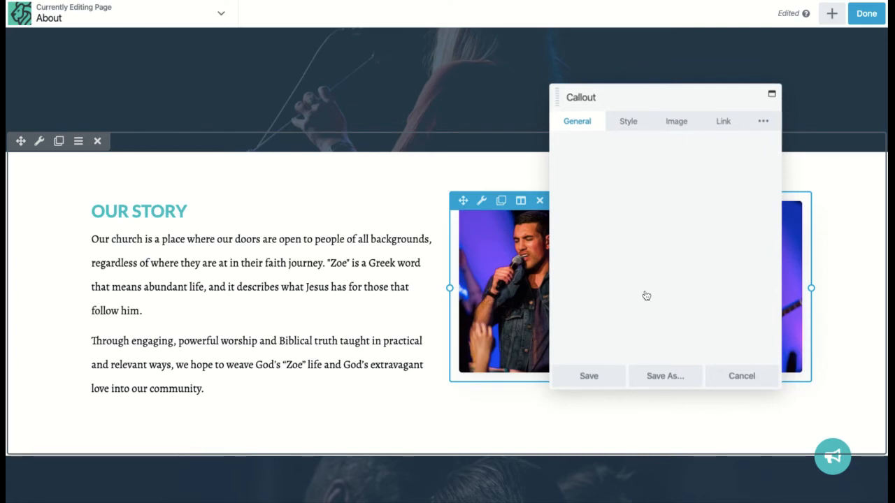
scroll(660, 326, "down", 1)
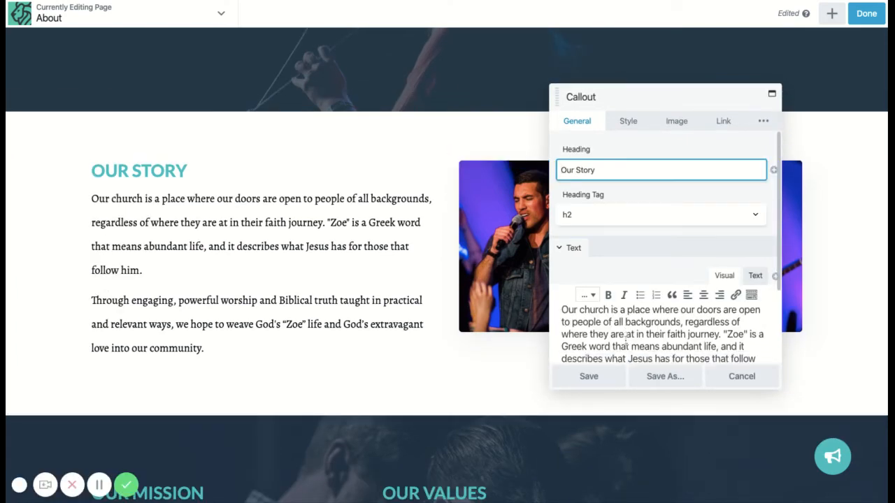
left_click(733, 376)
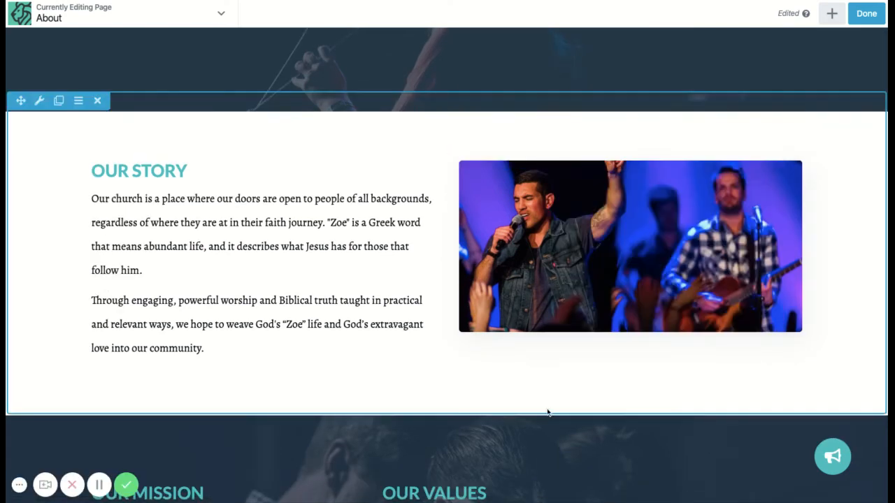
- Review the label and content of the "Jesus at the Center" item in the Our Values accordion, and save the item and the accordion
scroll(546, 411, "down", 5)
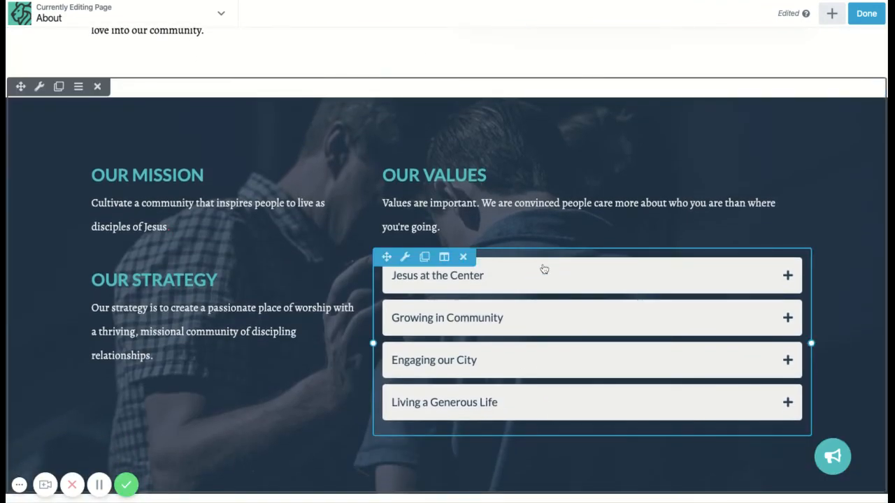
left_click(543, 267)
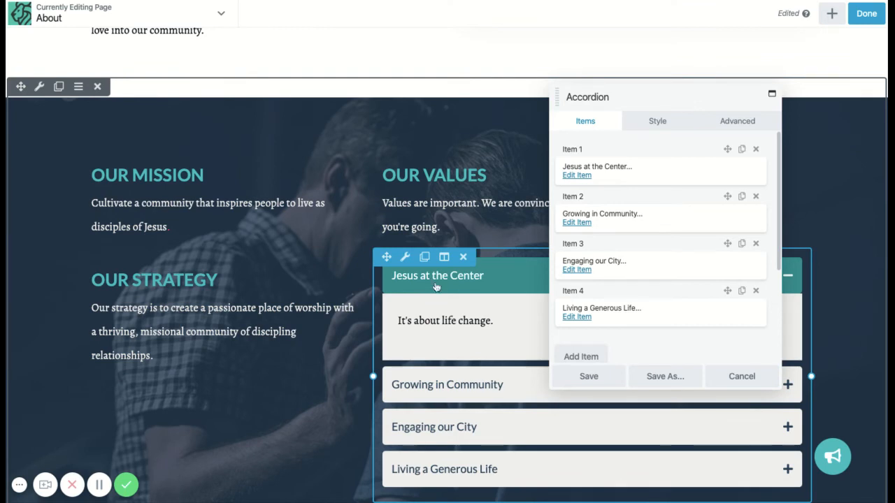
left_click(574, 176)
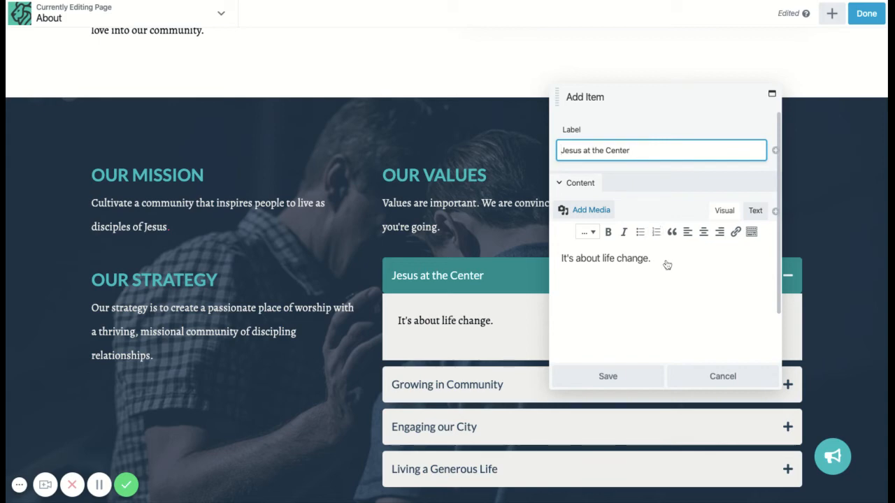
left_click(607, 383)
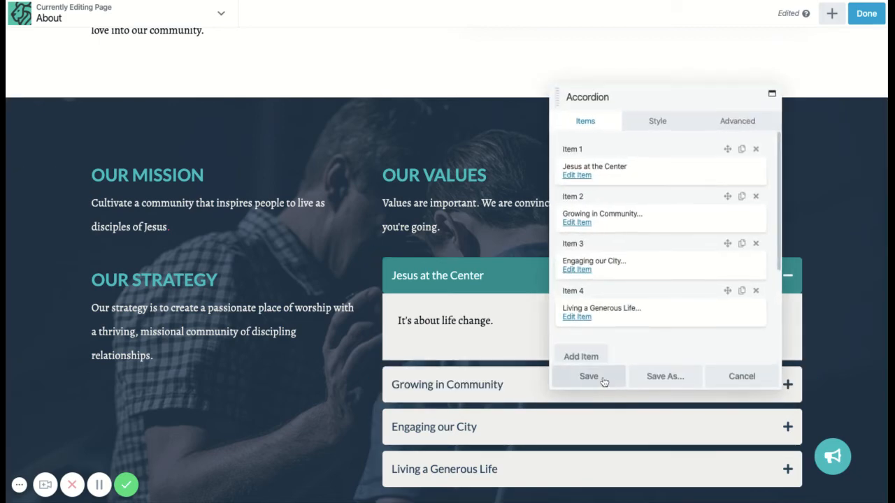
left_click(604, 382)
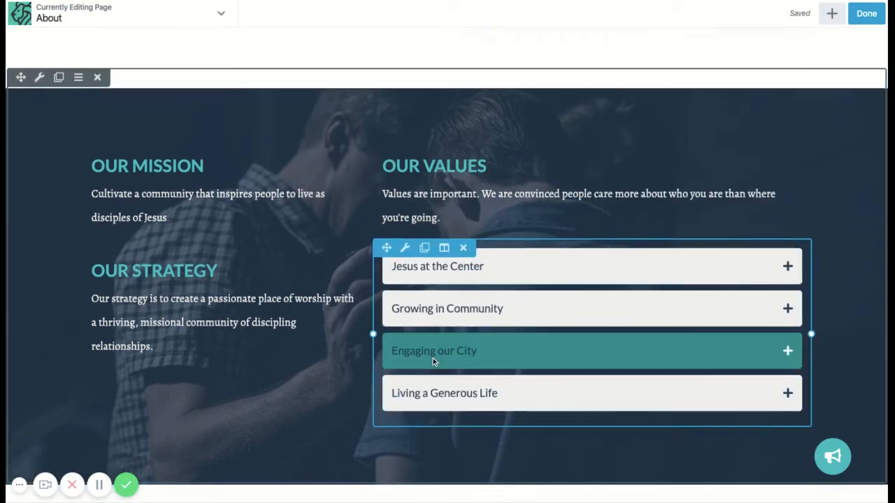
- Look through the About page's Our Beliefs introduction and the doctrinal statements with their scripture references below it
scroll(433, 358, "down", 7)
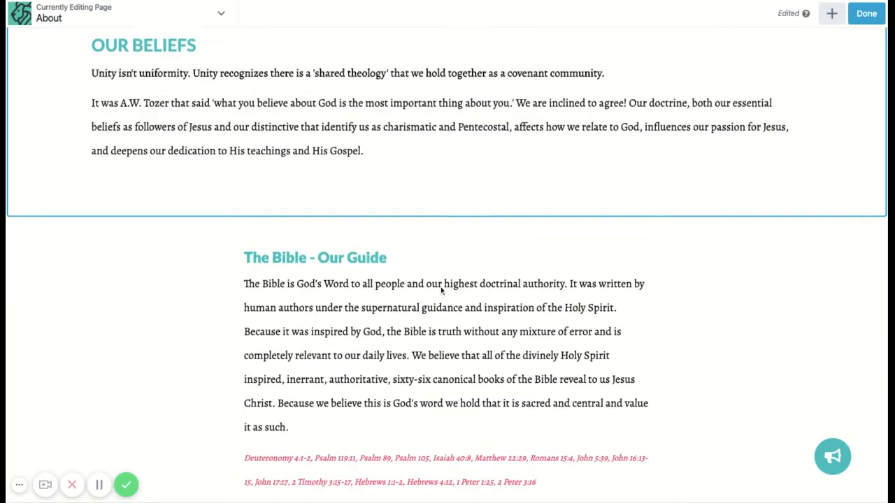
scroll(440, 287, "down", 6)
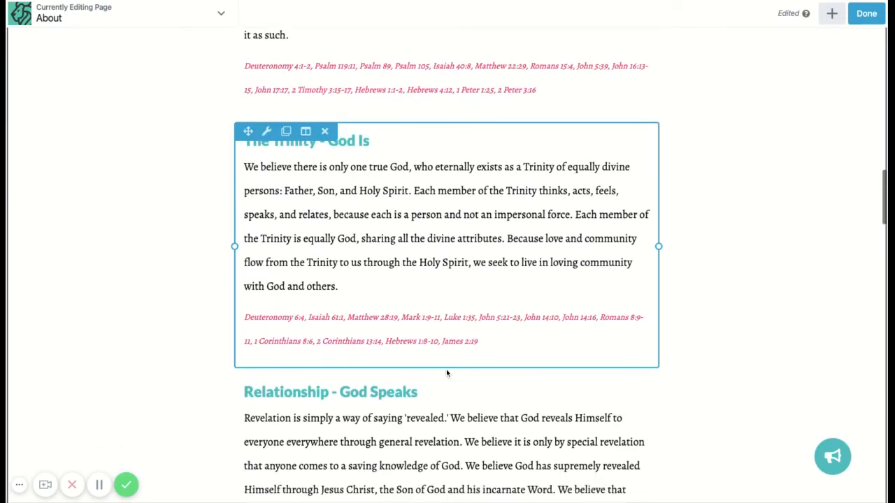
scroll(446, 373, "down", 8)
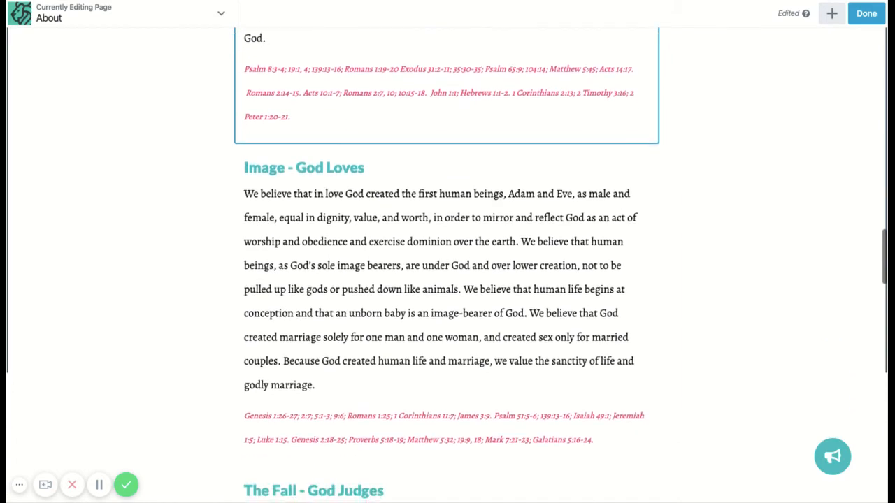
scroll(446, 349, "down", 8)
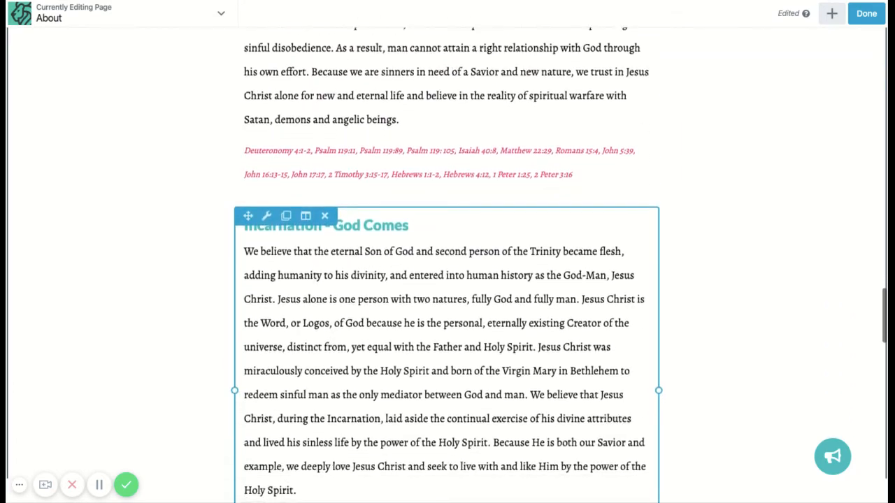
scroll(446, 350, "down", 9)
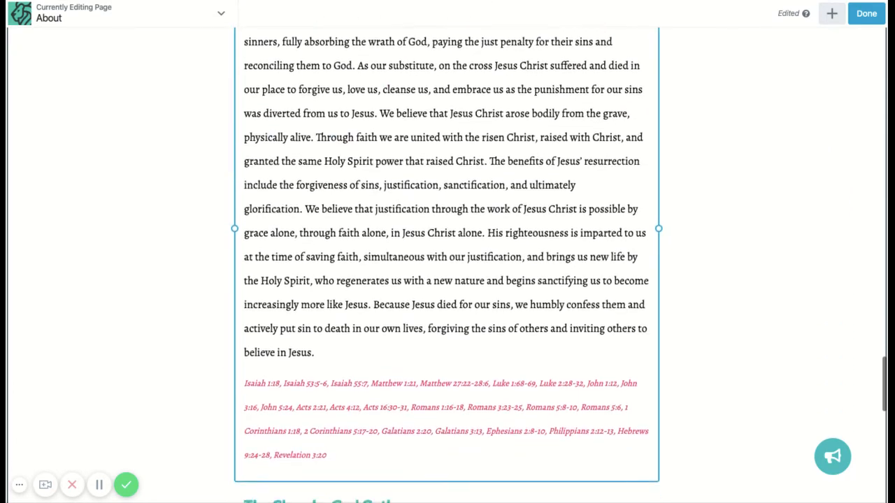
scroll(446, 350, "up", 15)
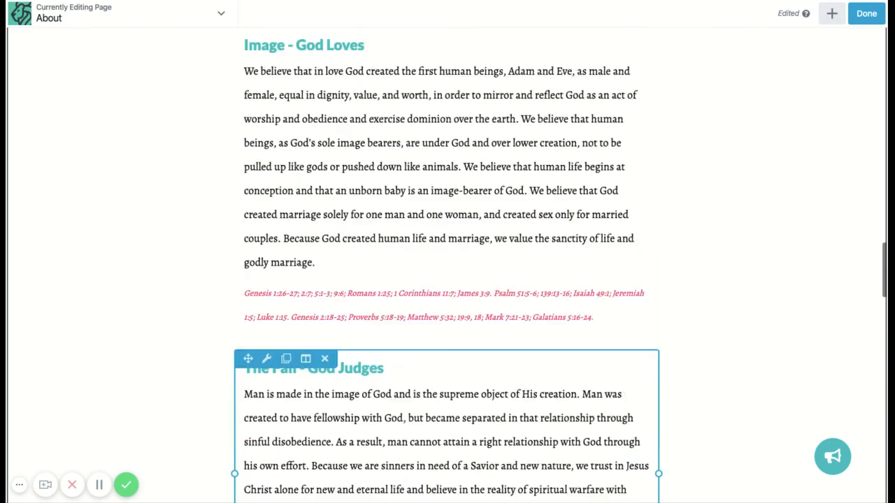
scroll(446, 349, "up", 16)
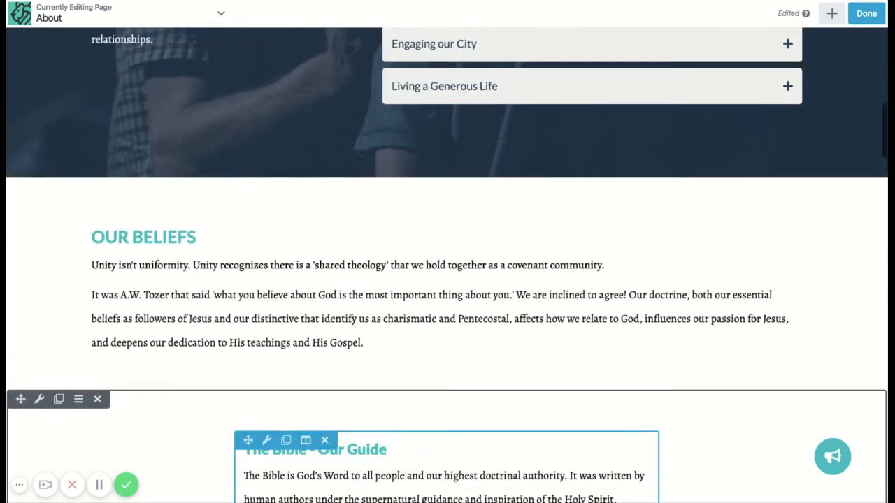
- Remove the church-name shortcode from the About page's header callout so the heading reads "About", save it and publish the page
scroll(456, 386, "up", 2)
scroll(456, 386, "down", 7)
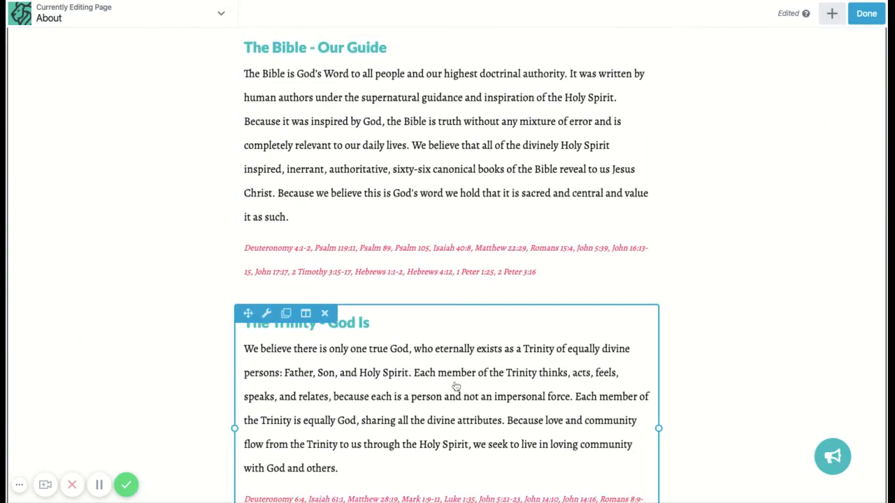
scroll(455, 387, "up", 5)
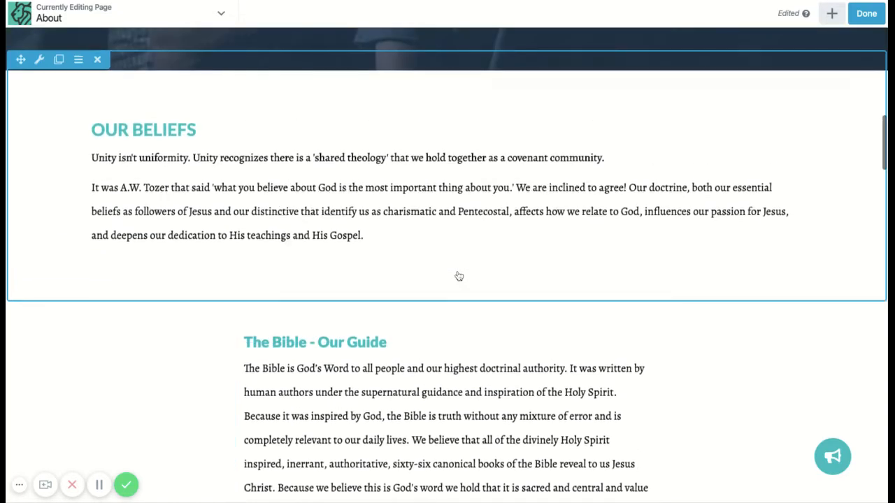
scroll(458, 276, "up", 15)
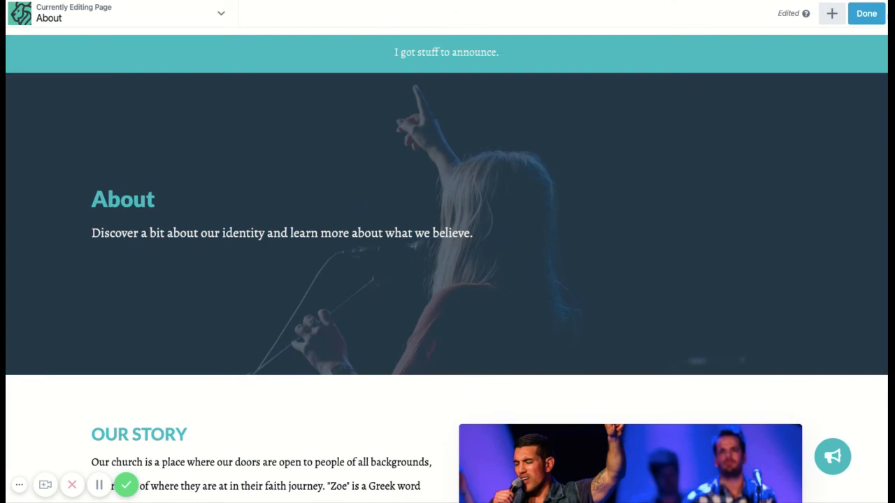
left_click(420, 223)
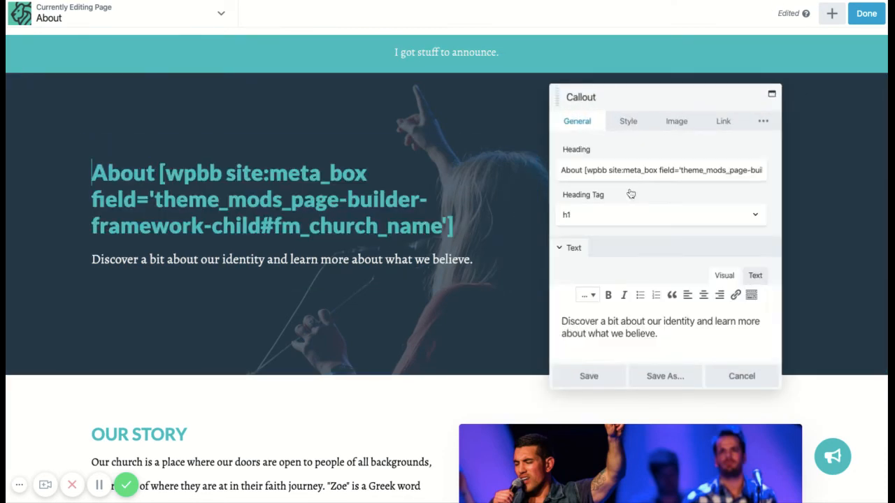
left_click_drag(584, 170, 781, 170)
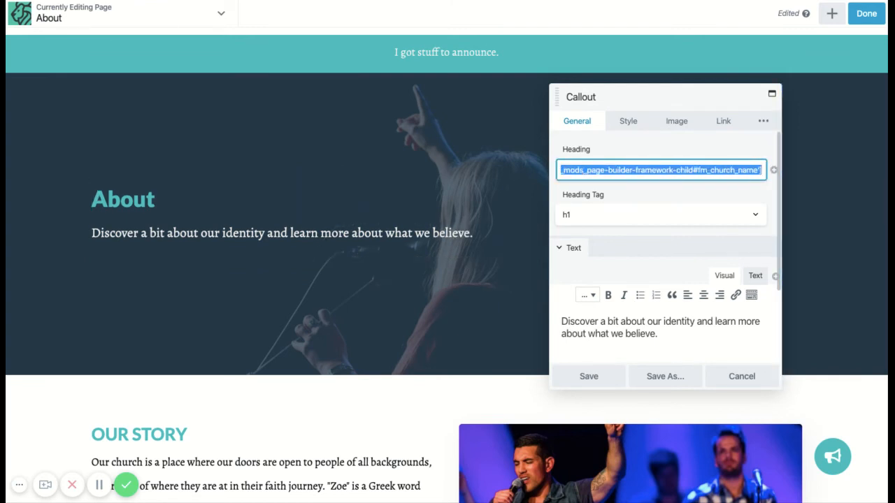
key("BackSpace")
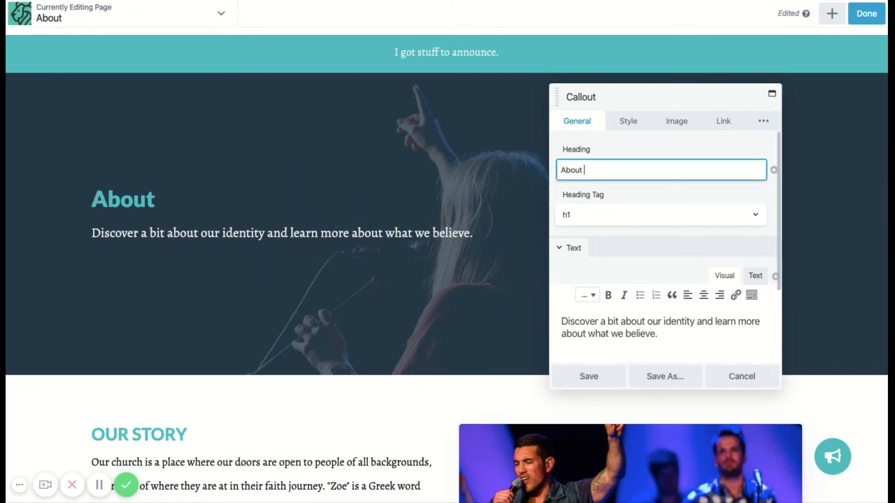
left_click(589, 376)
left_click(866, 17)
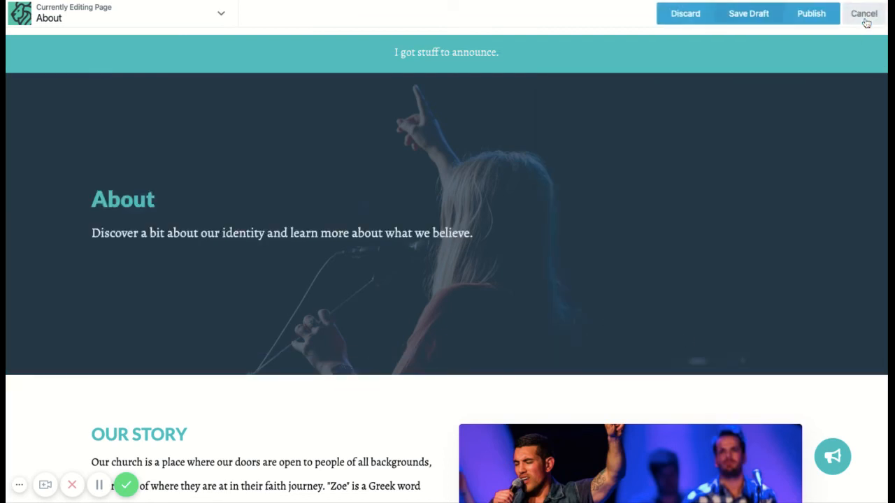
left_click(813, 14)
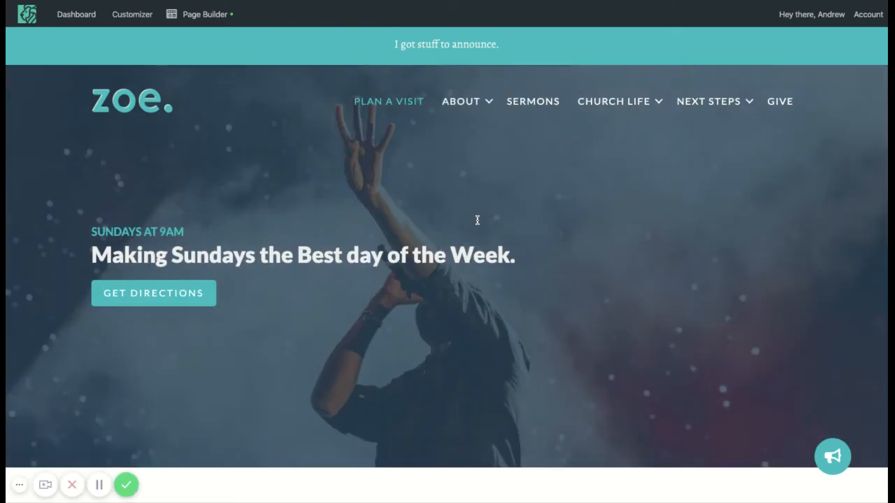
- Open the Plan a Visit page in Page Builder and view the link settings of the Facebook icon beside the location details
mouse_move(210, 20)
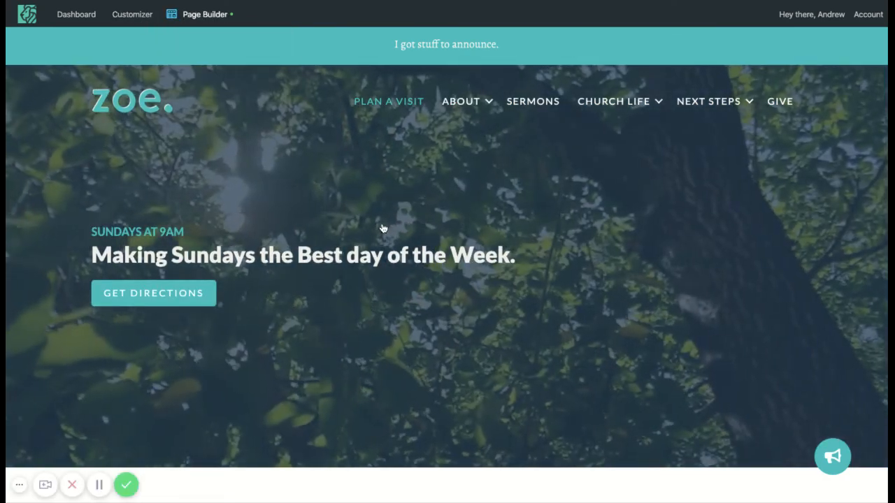
scroll(384, 228, "down", 6)
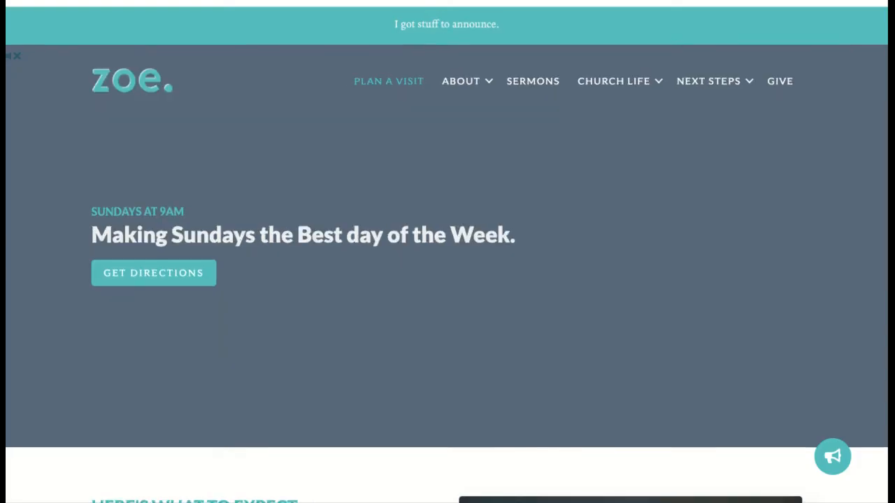
scroll(447, 251, "down", 9)
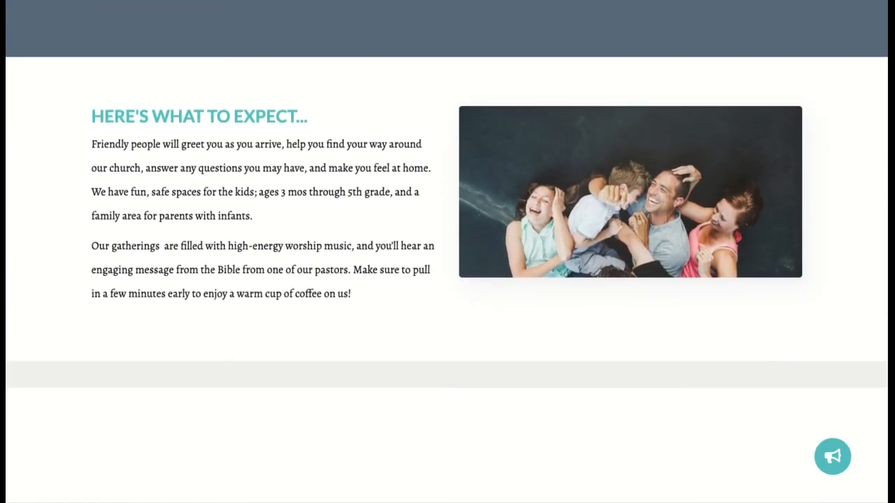
scroll(563, 103, "down", 4)
scroll(563, 104, "up", 3)
scroll(563, 103, "down", 1)
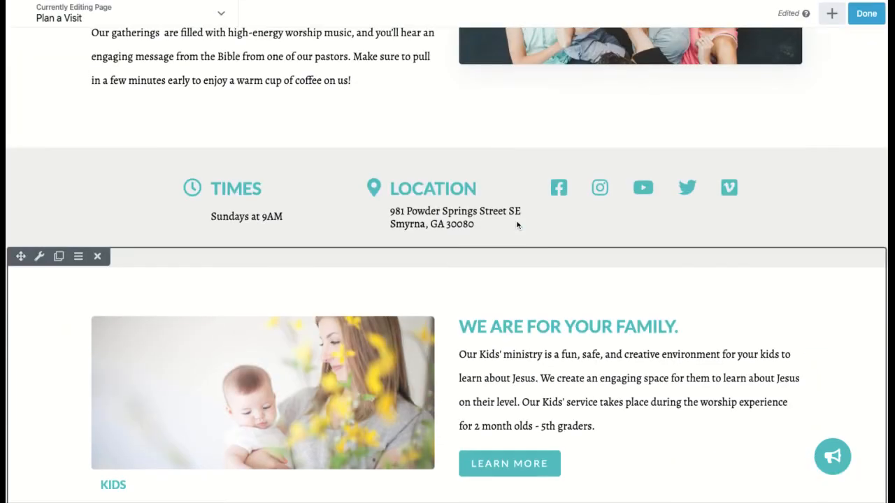
left_click(559, 206)
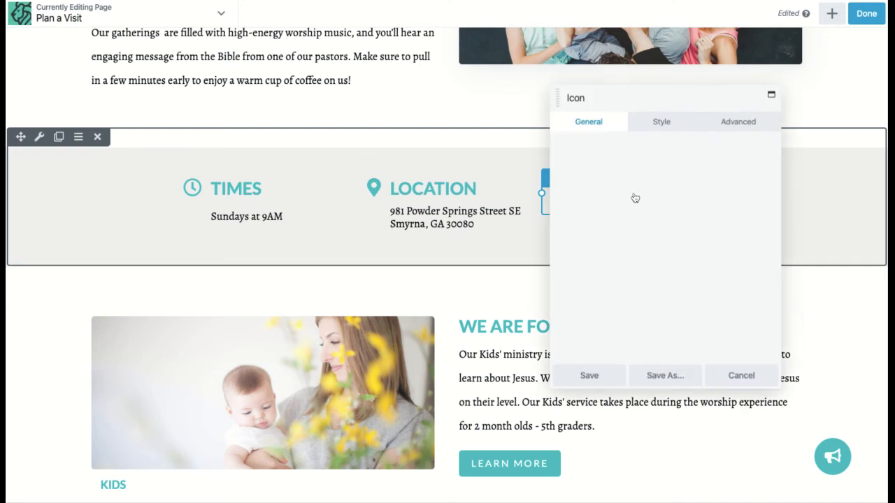
scroll(608, 227, "down", 1)
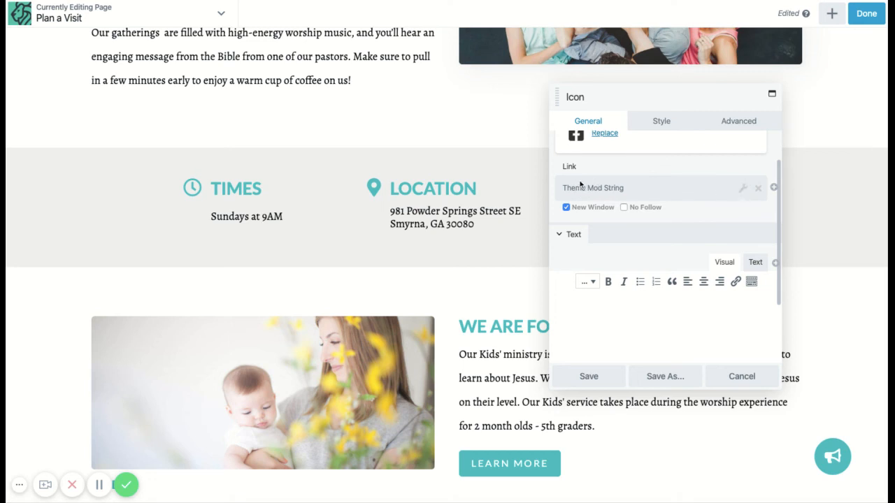
- View the address shortcodes in the Location callout's text and close its settings without saving
left_click(476, 231)
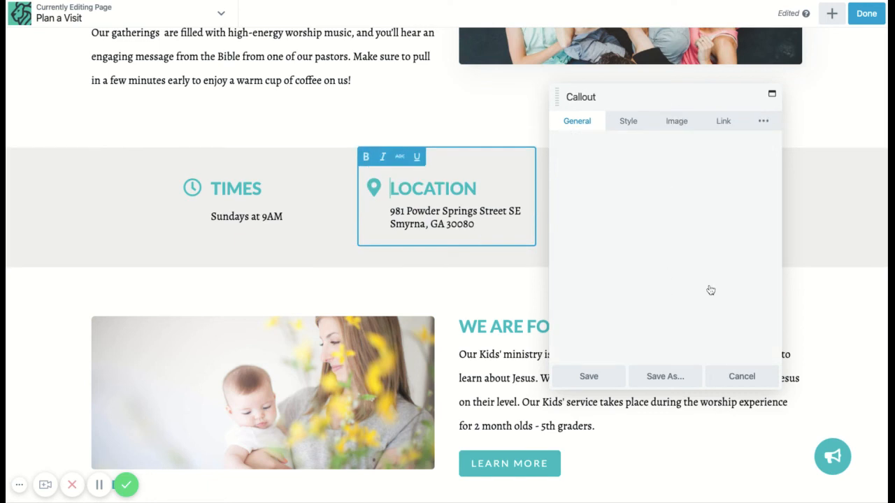
scroll(656, 263, "down", 2)
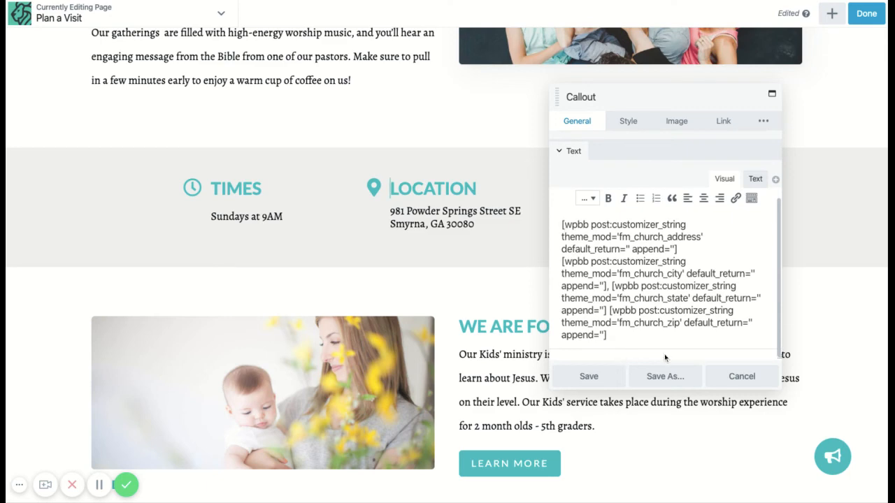
left_click(741, 376)
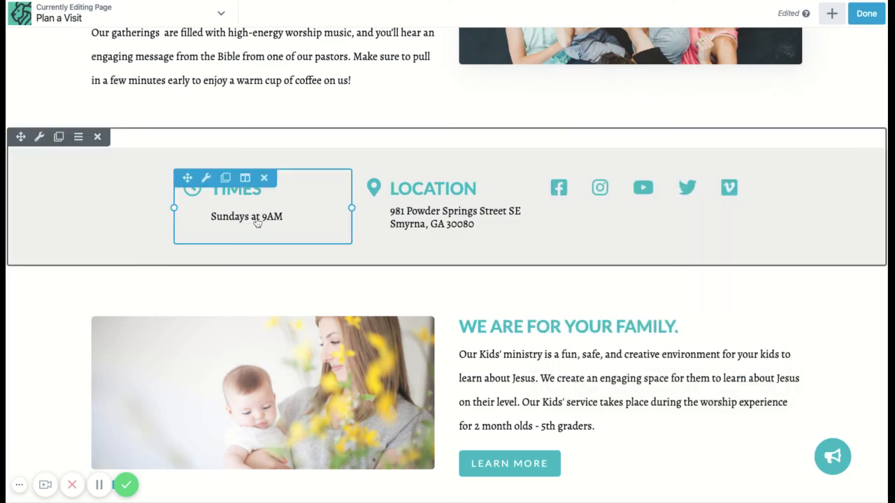
- Look through the rest of the Plan a Visit page down to the footer, return to its hero section and stay in the editor
scroll(475, 356, "down", 7)
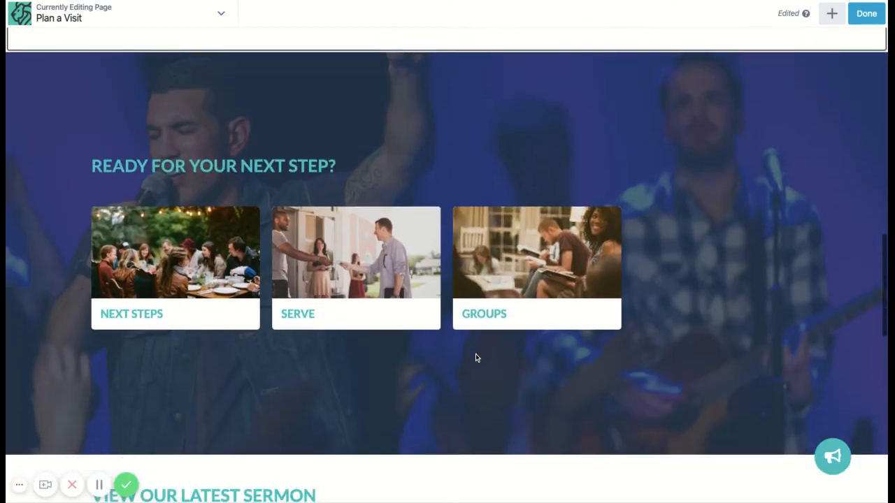
scroll(475, 358, "down", 8)
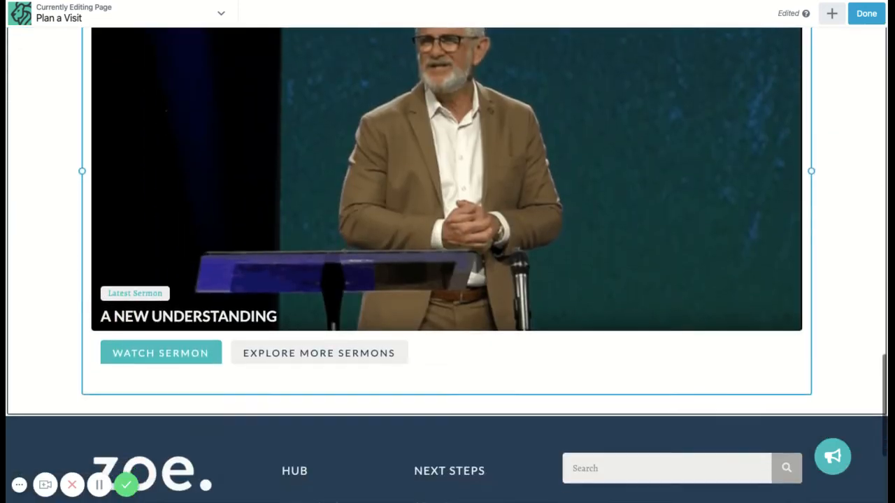
scroll(475, 357, "up", 20)
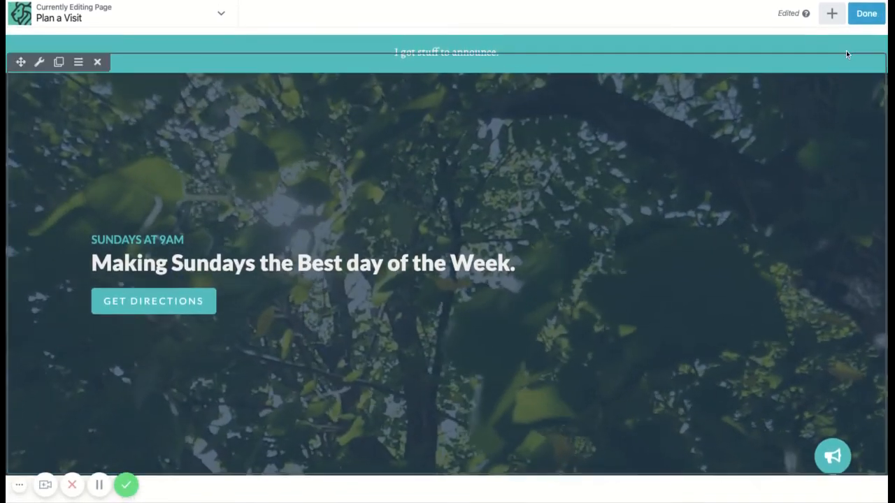
left_click(866, 14)
key("Escape")
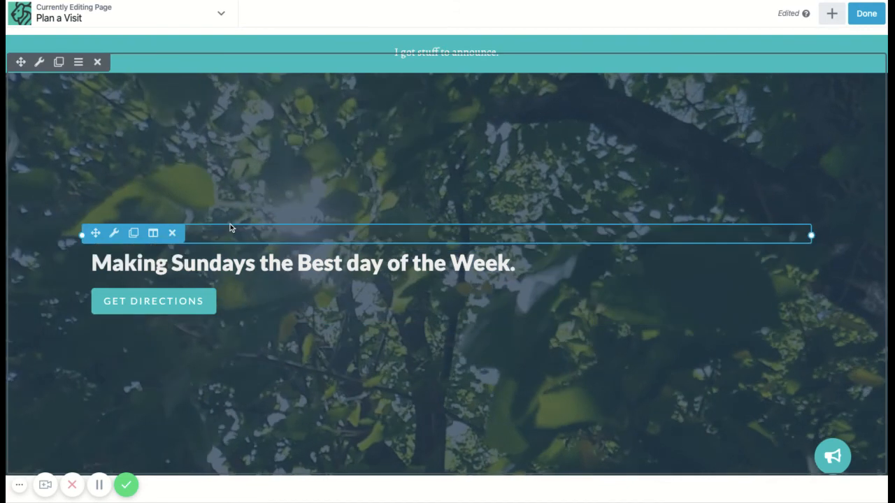
- Inspect the theme mod name that supplies the hero section's meeting-time heading, and close the field connection without saving
left_click(219, 236)
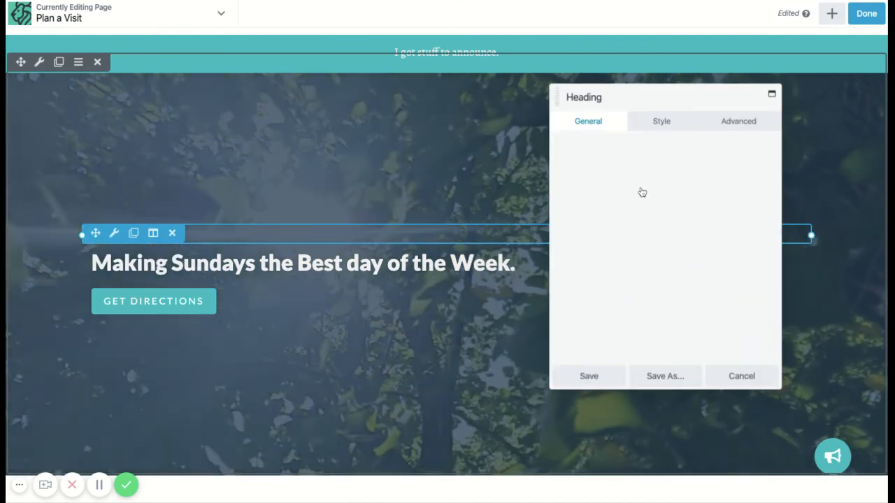
mouse_move(742, 176)
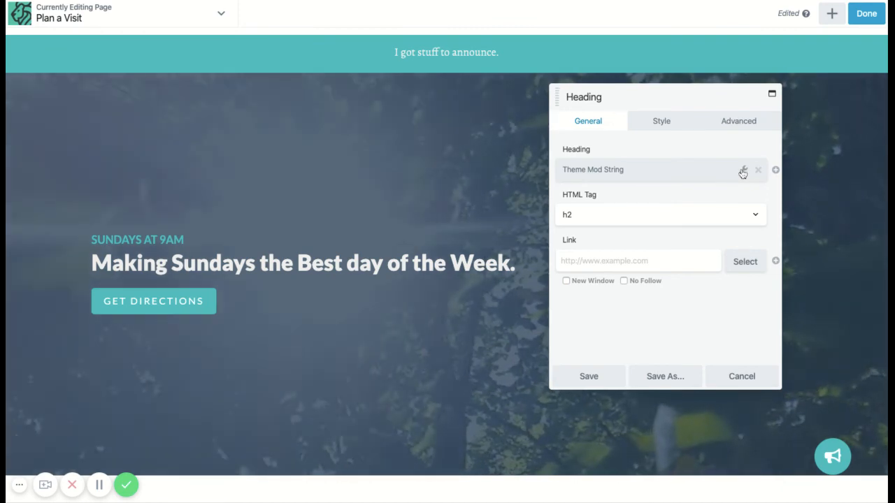
left_click(743, 171)
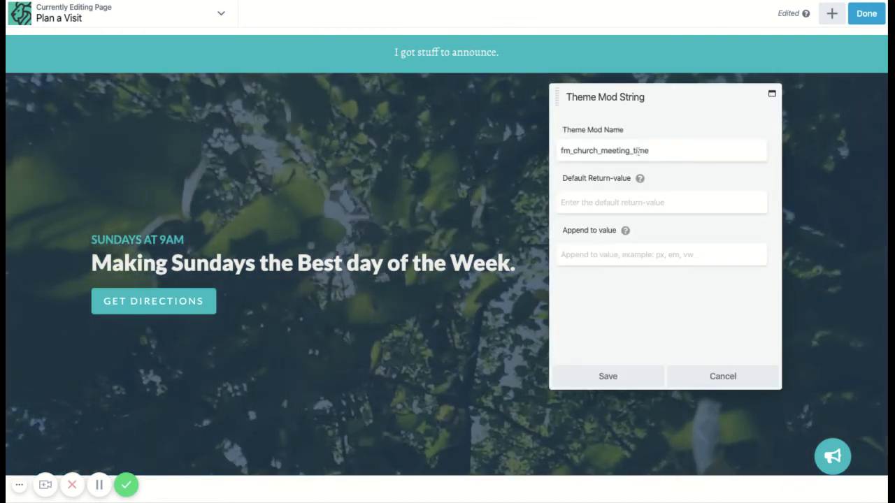
left_click_drag(656, 149, 574, 150)
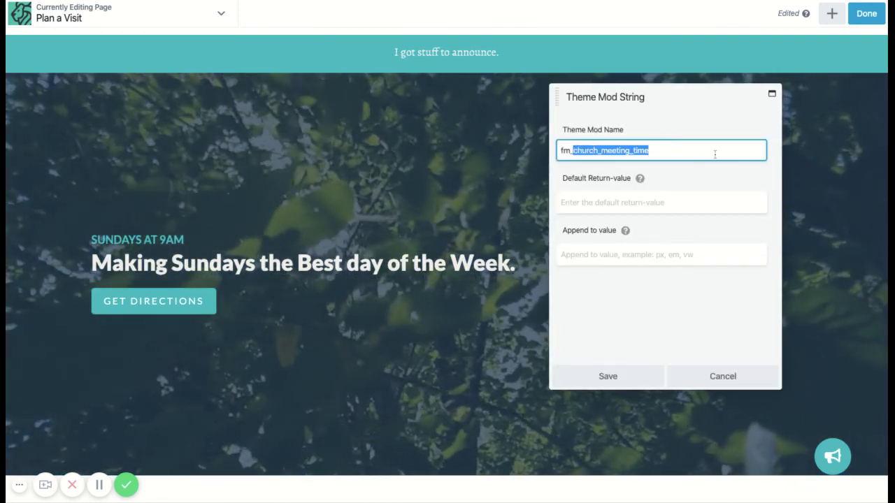
left_click(727, 376)
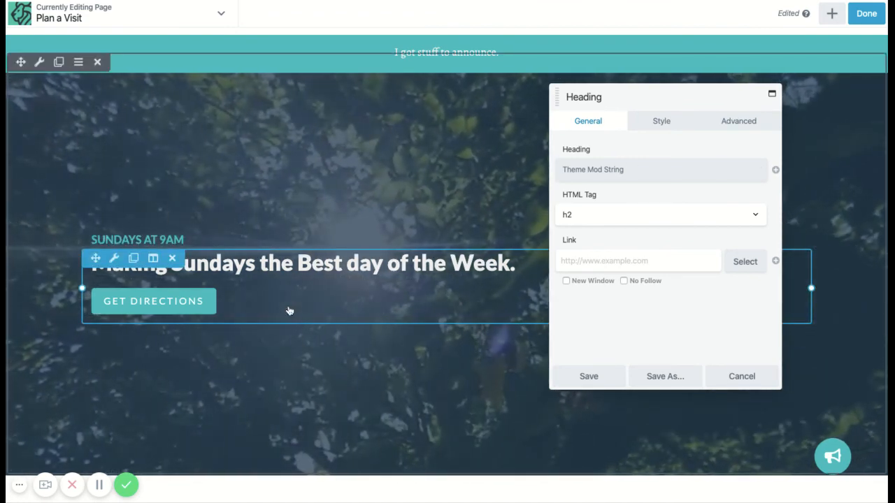
- Inspect the theme mod name behind the link of the hero callout's Get Directions button, and save the field connection as it is
left_click(286, 307)
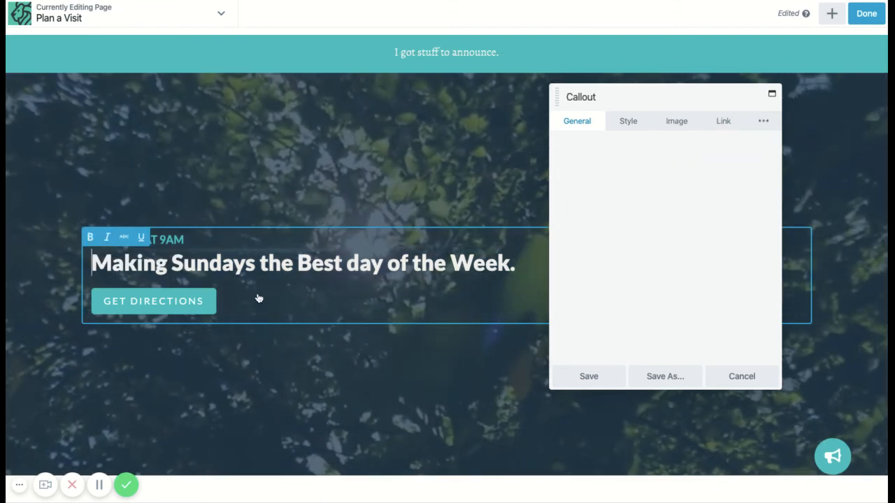
left_click(725, 122)
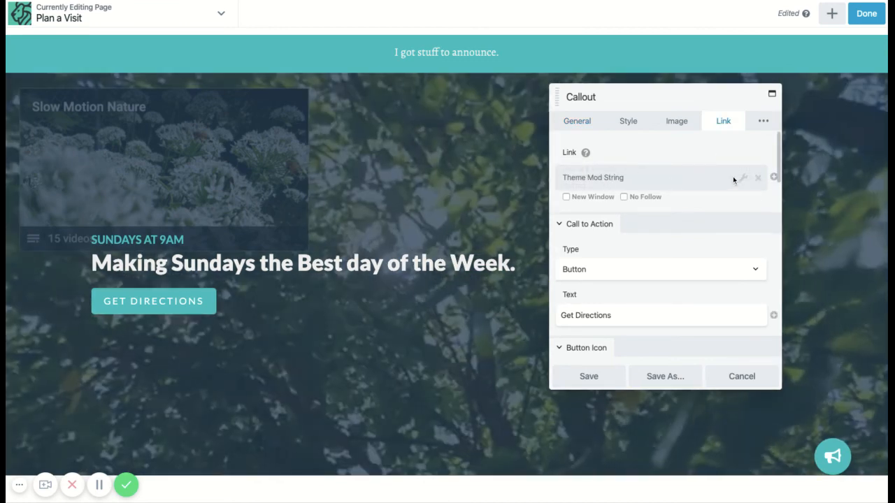
left_click(743, 181)
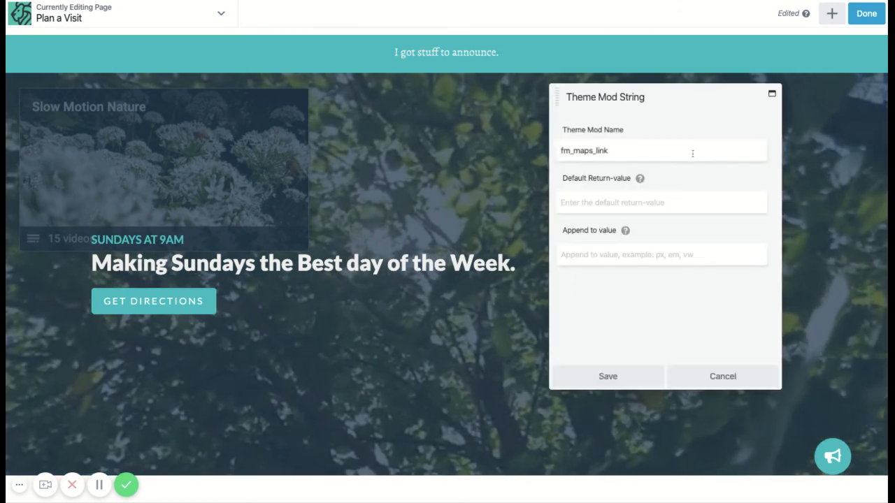
left_click(618, 151)
left_click(665, 131)
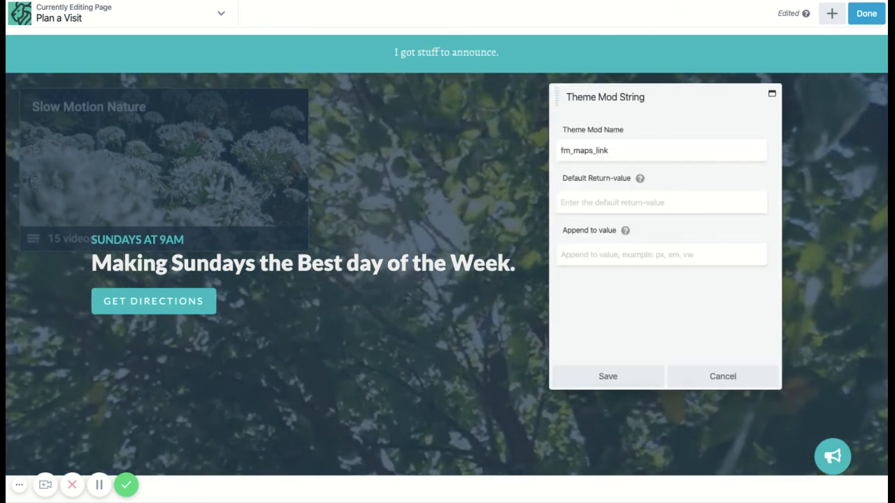
left_click(620, 385)
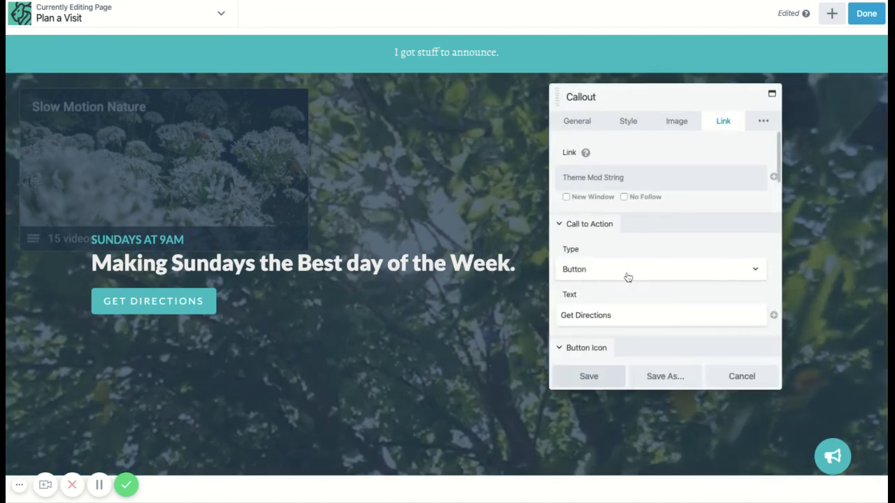